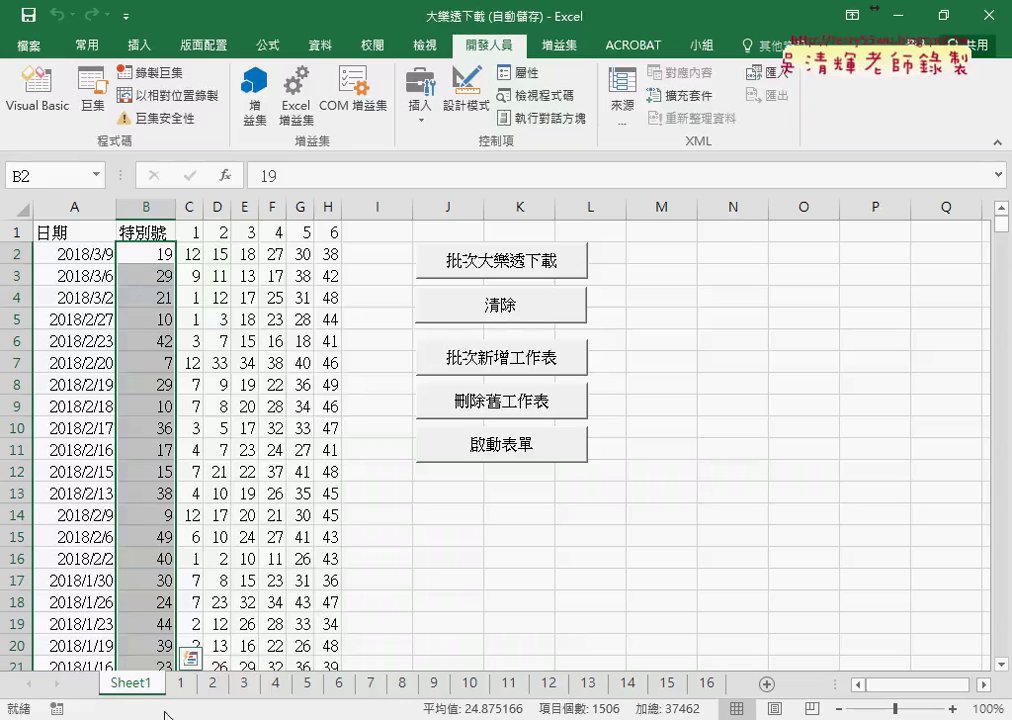
- Clear Sheet1 with 清除 and rerun the 批次大樂透下載 batch lottery download
left_click(512, 313)
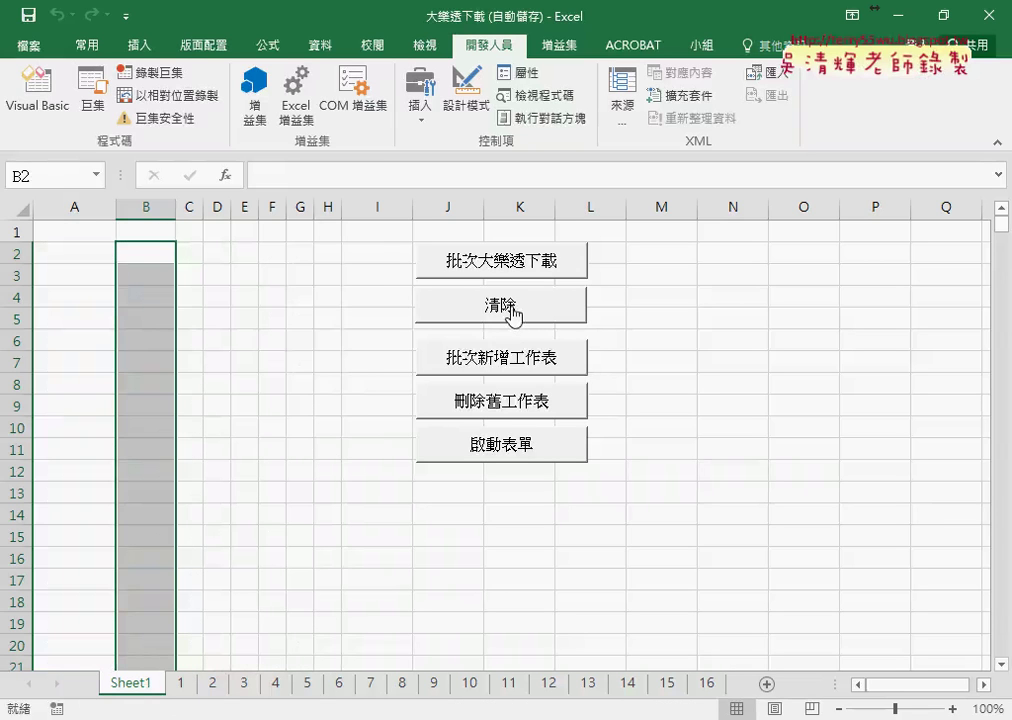
left_click(368, 269)
left_click(470, 268)
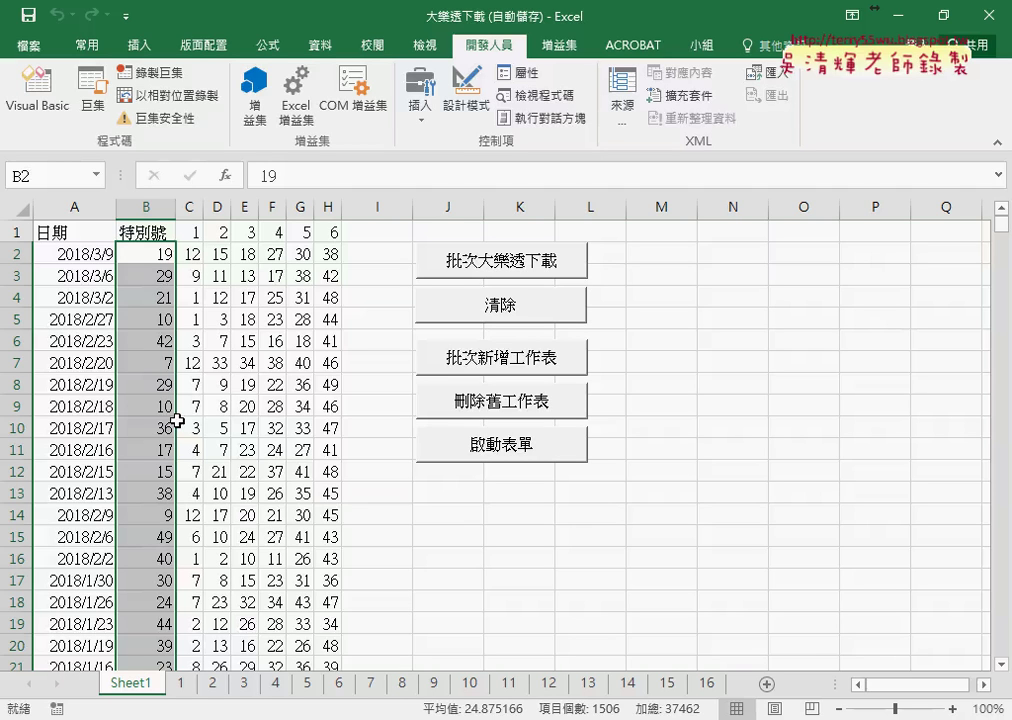
- Clear Sheet1's lottery data, delete the old sheets 1–16, and start recreating the numbered sheets
left_click(535, 316)
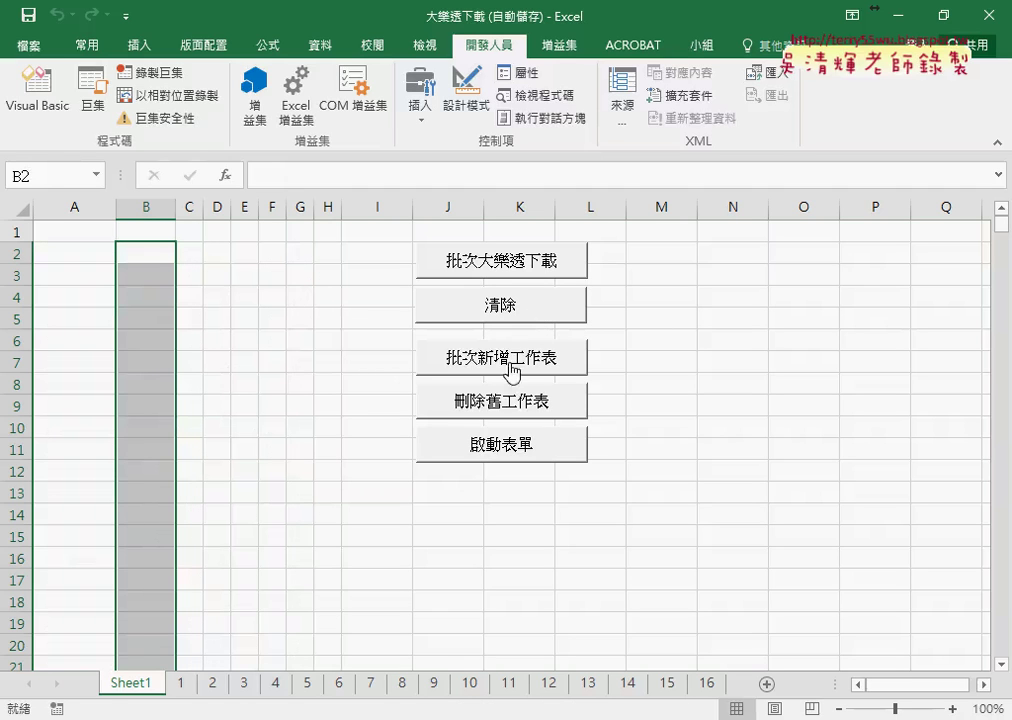
left_click(511, 409)
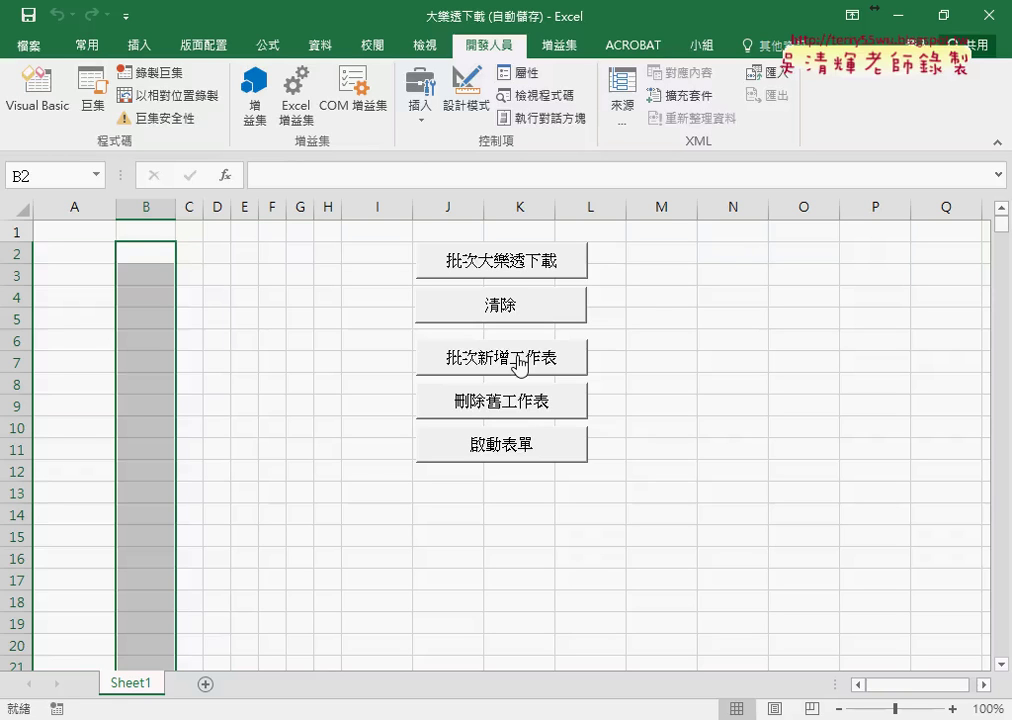
left_click(518, 358)
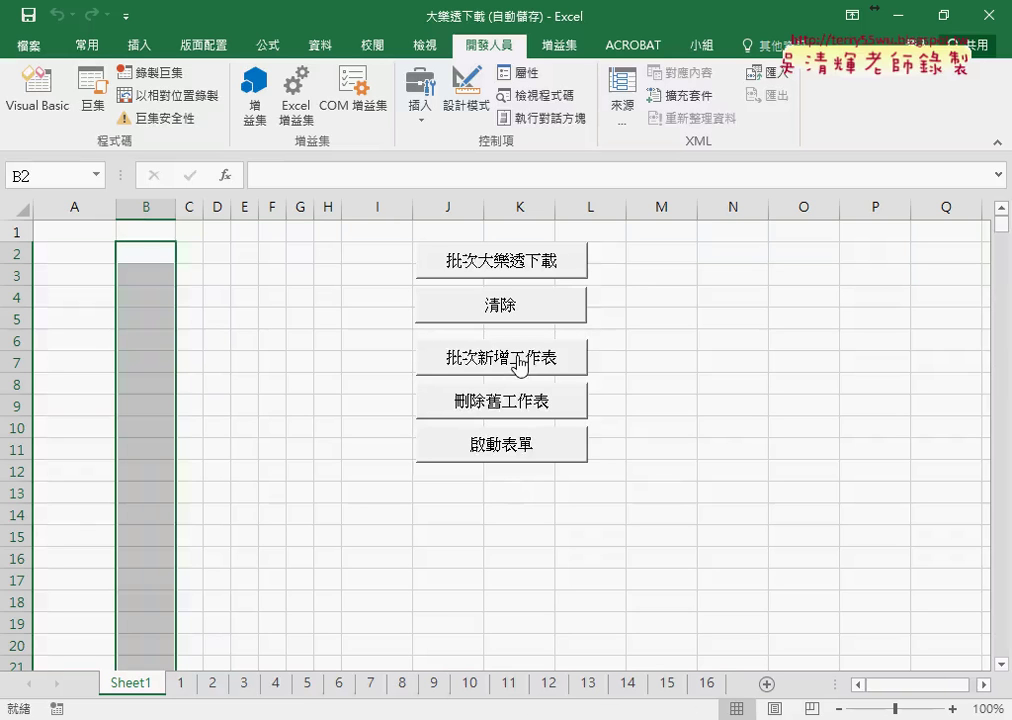
- Check the downloaded draws on sheets 1, 2 and 3, then select column B on sheet 1
left_click(181, 686)
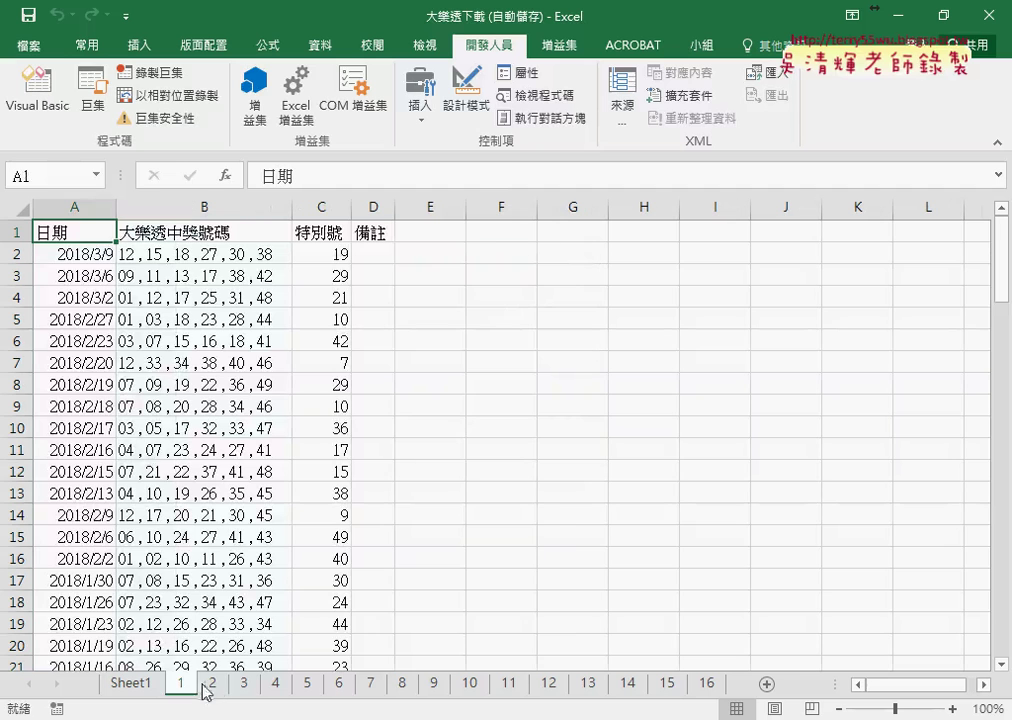
left_click(210, 686)
left_click(240, 686)
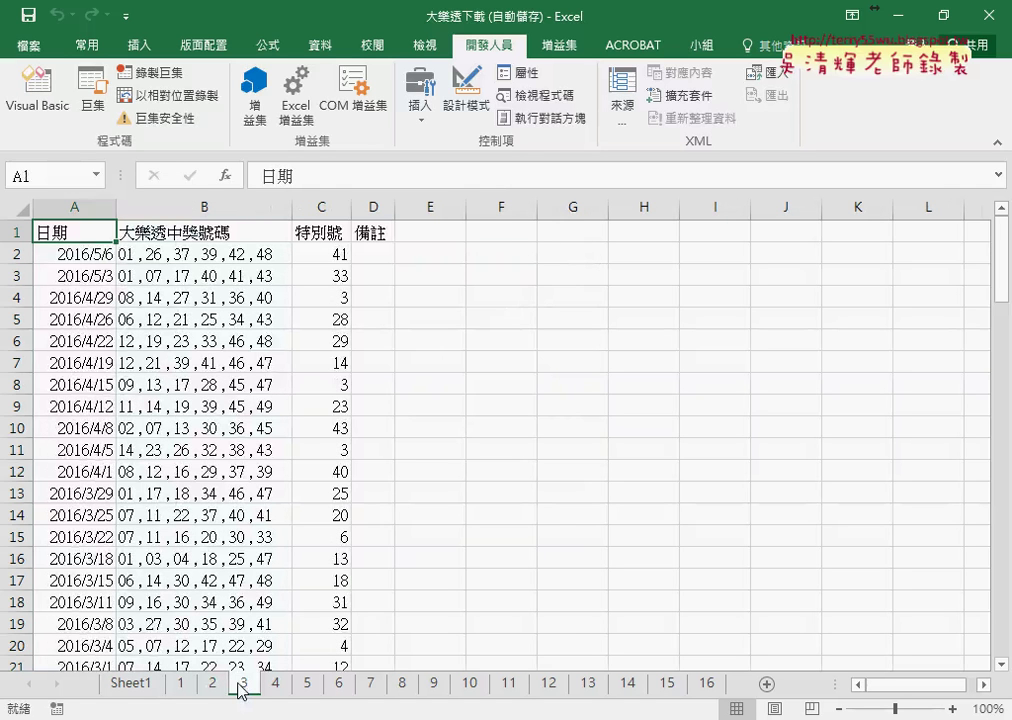
left_click(178, 686)
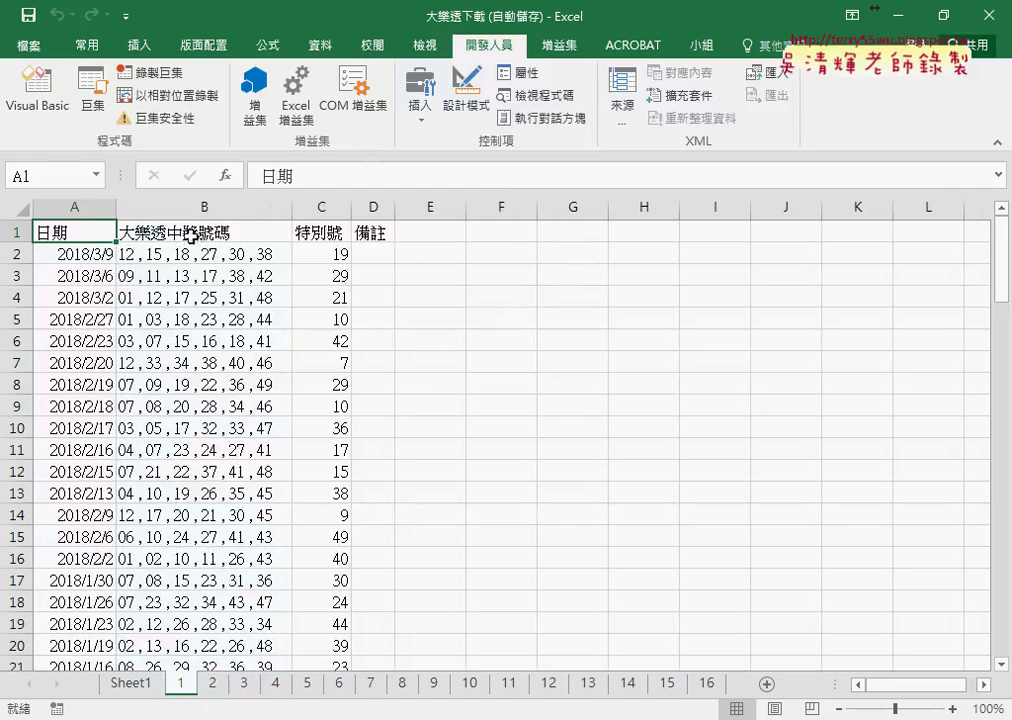
left_click(191, 205)
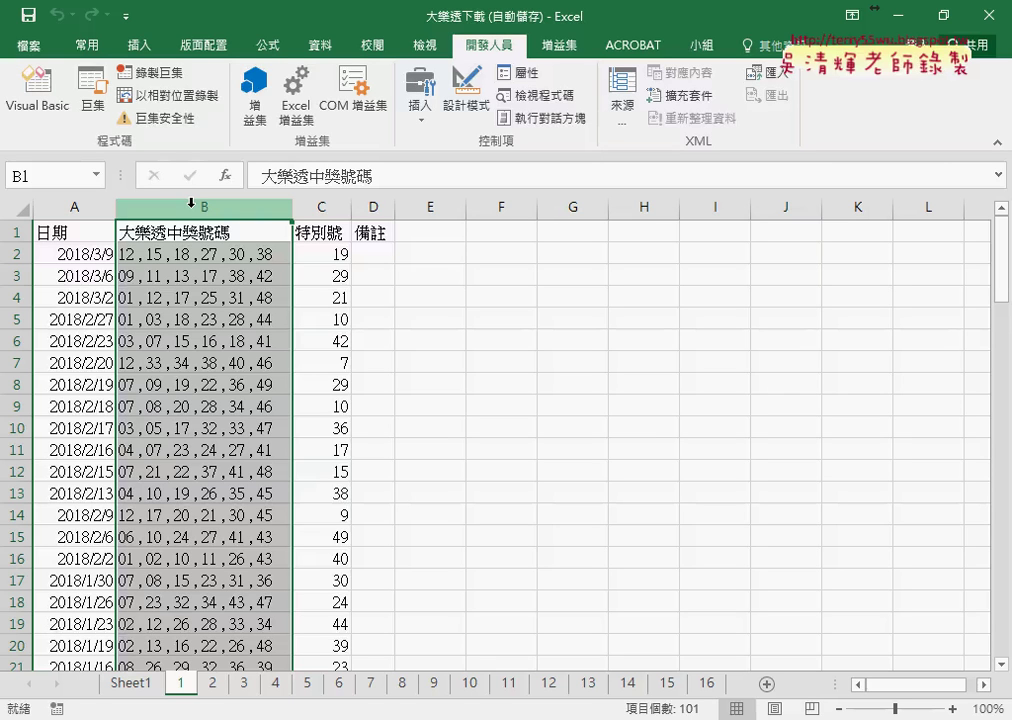
- Return to Sheet1 and run 刪除舊工作表 to remove the numbered sheets 1–16
left_click(130, 683)
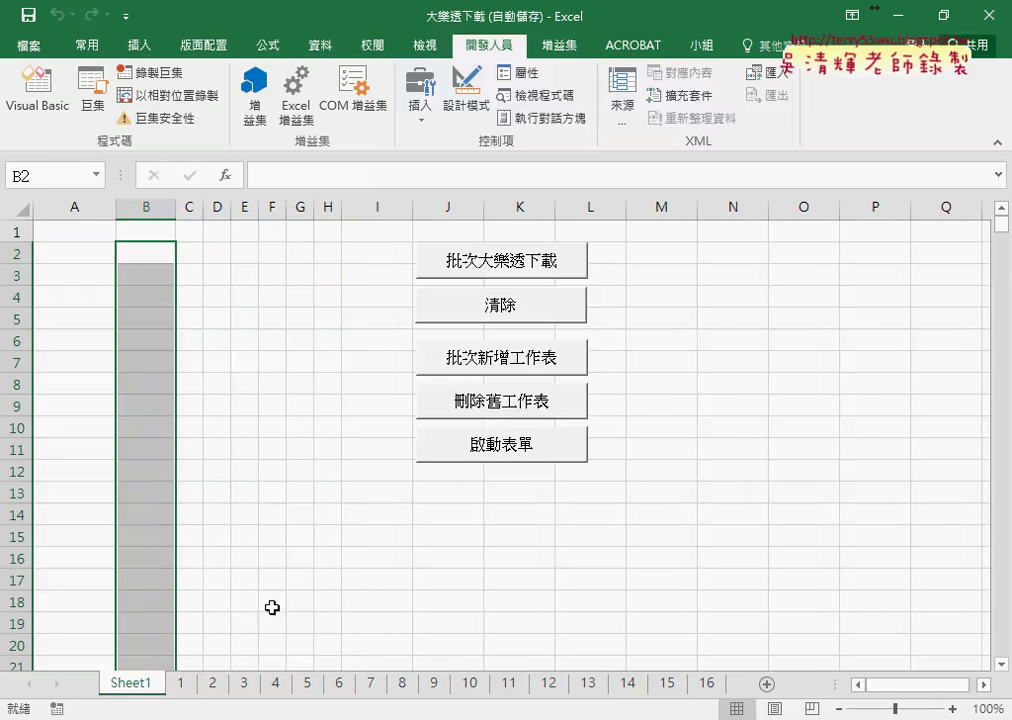
left_click(508, 405)
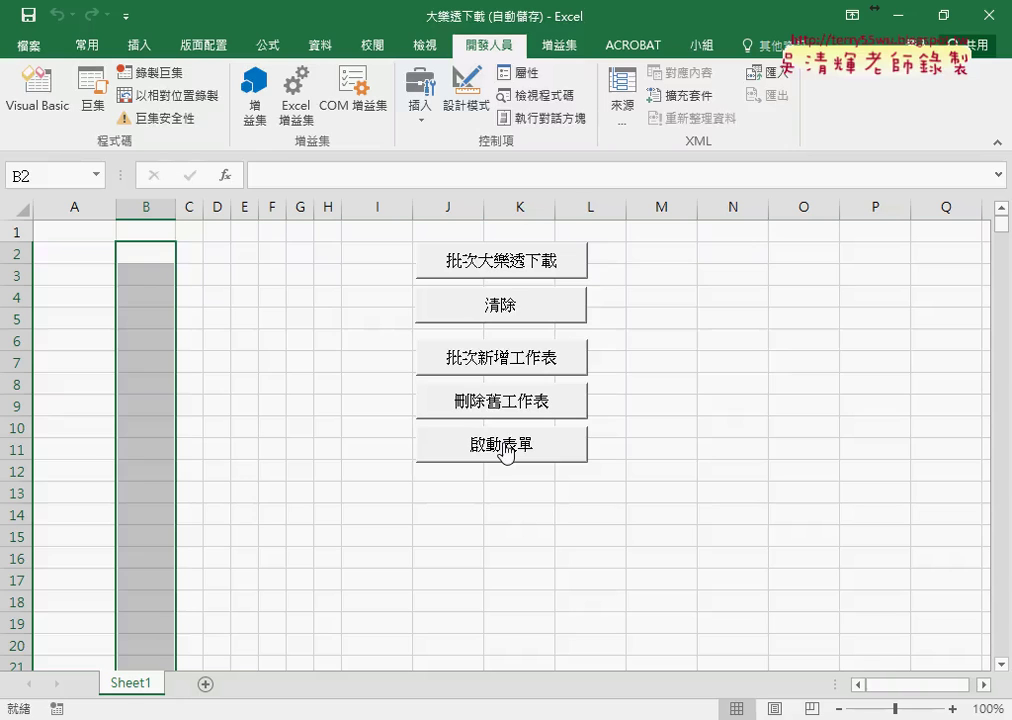
- Run the 啟動表單 progress form, then download the lottery draws into Sheet1 with 批次大樂透下載
left_click(503, 450)
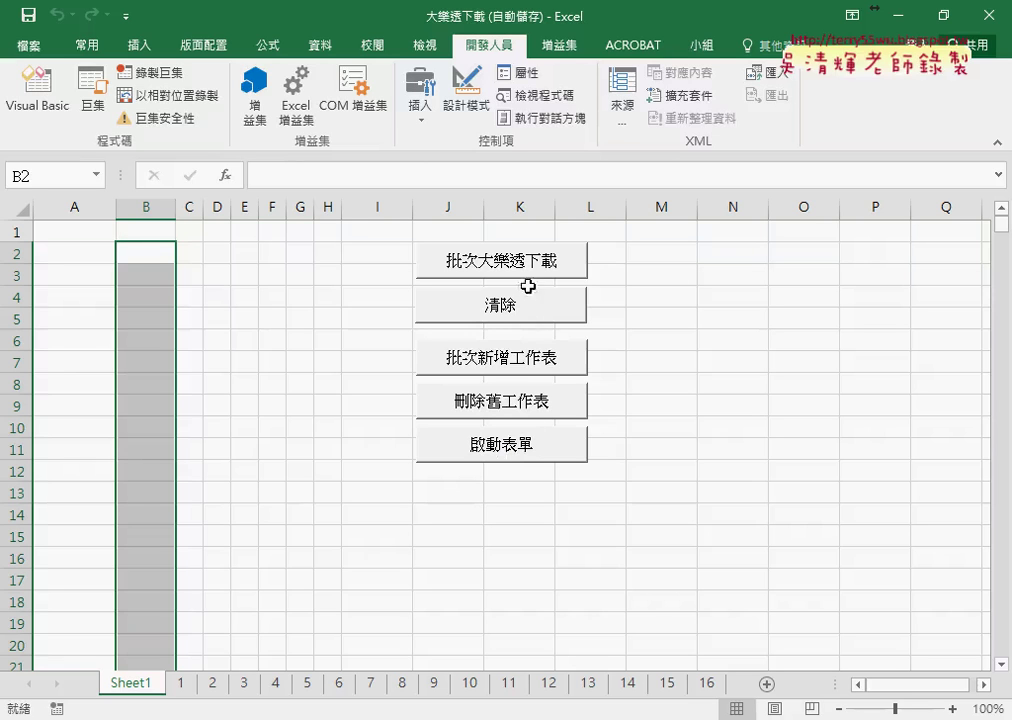
left_click(450, 260)
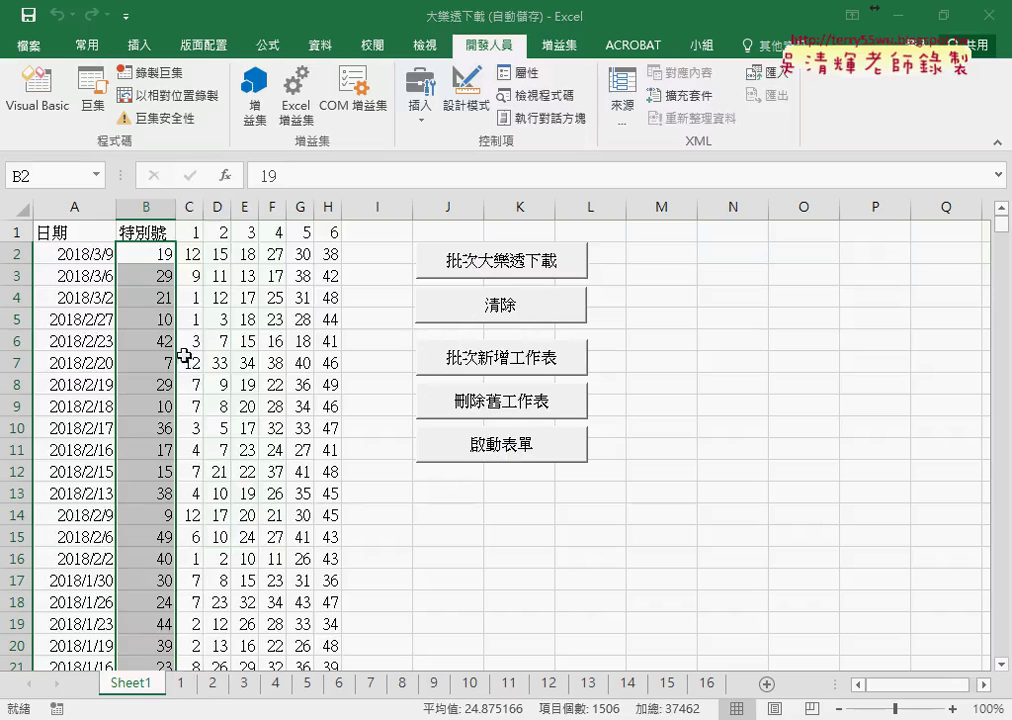
left_click_drag(154, 255, 333, 256)
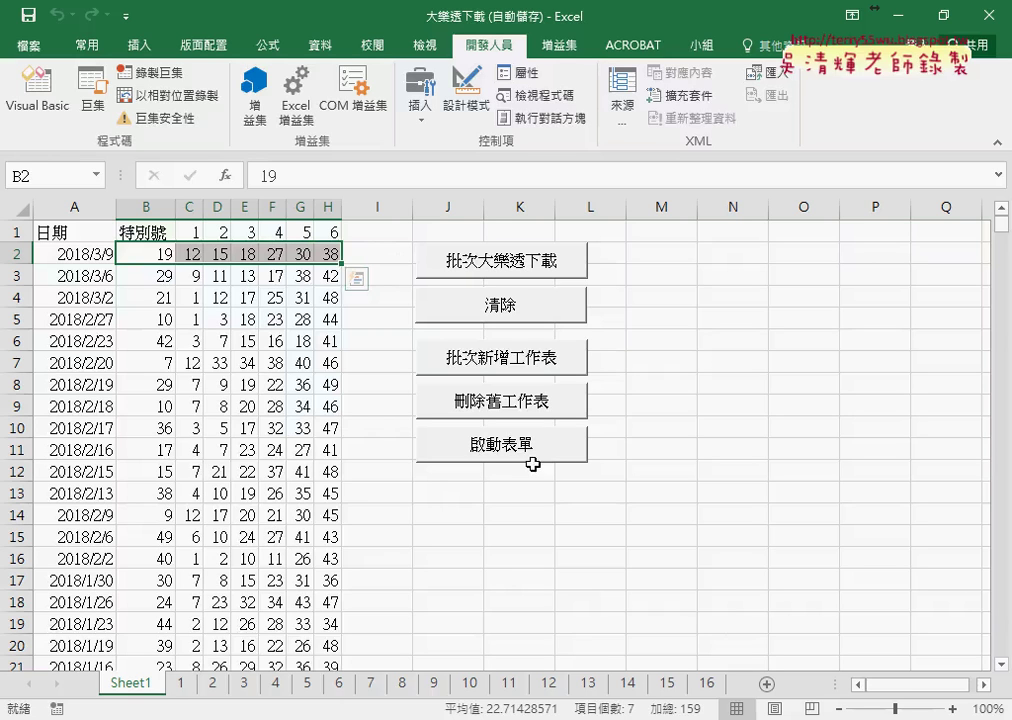
left_click(640, 450)
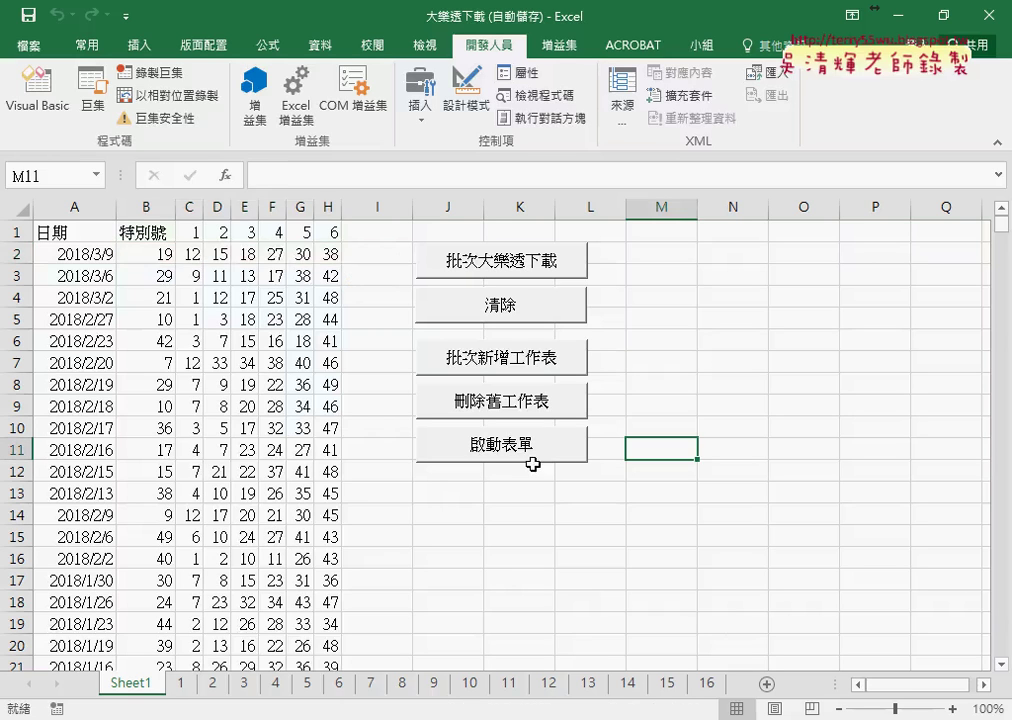
- Open the 批次大樂透下載 button's assigned macro in the VBA editor through 指定巨集 and 編輯
right_click(514, 266)
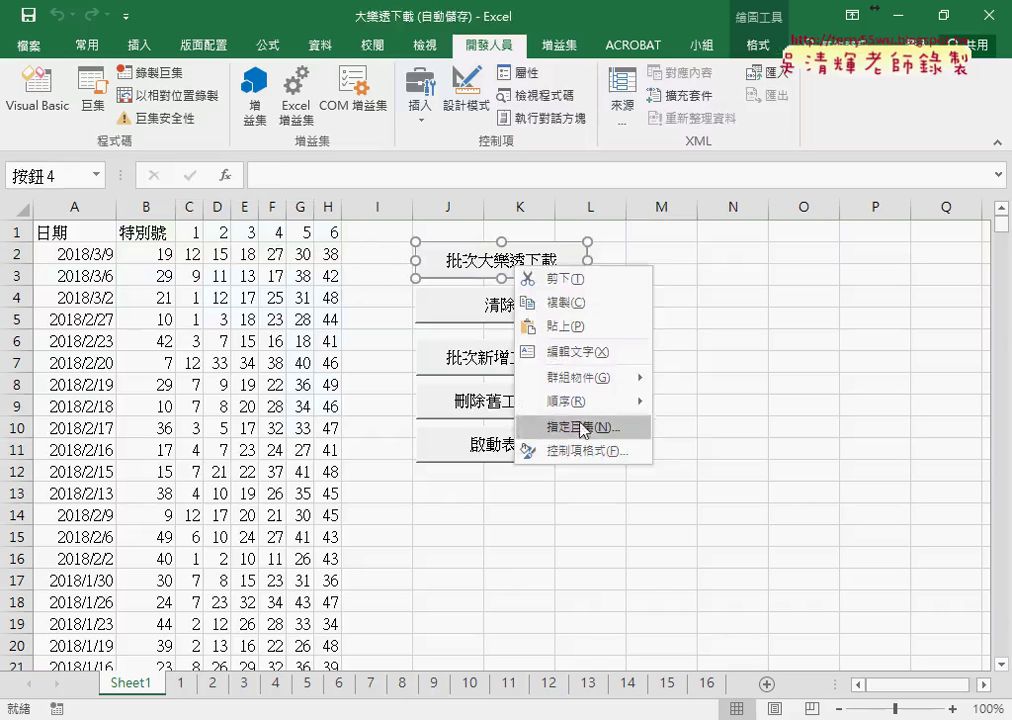
left_click(582, 428)
left_click(723, 271)
scroll(461, 292, "down", 1)
scroll(461, 292, "up", 1)
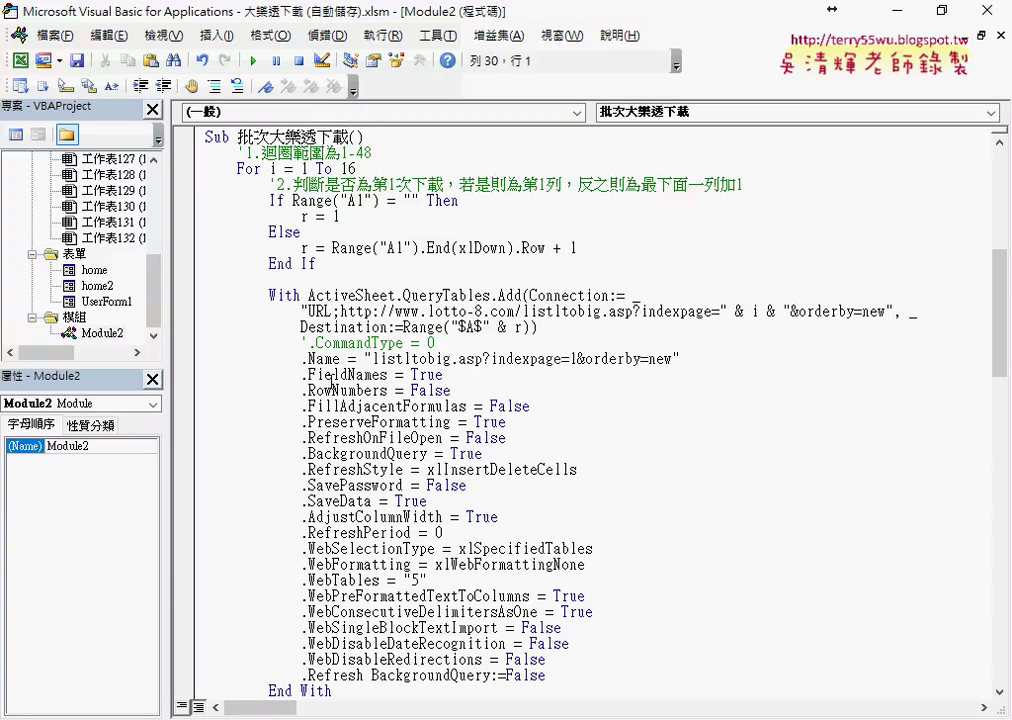
left_click(291, 690)
left_click_drag(302, 342, 436, 342)
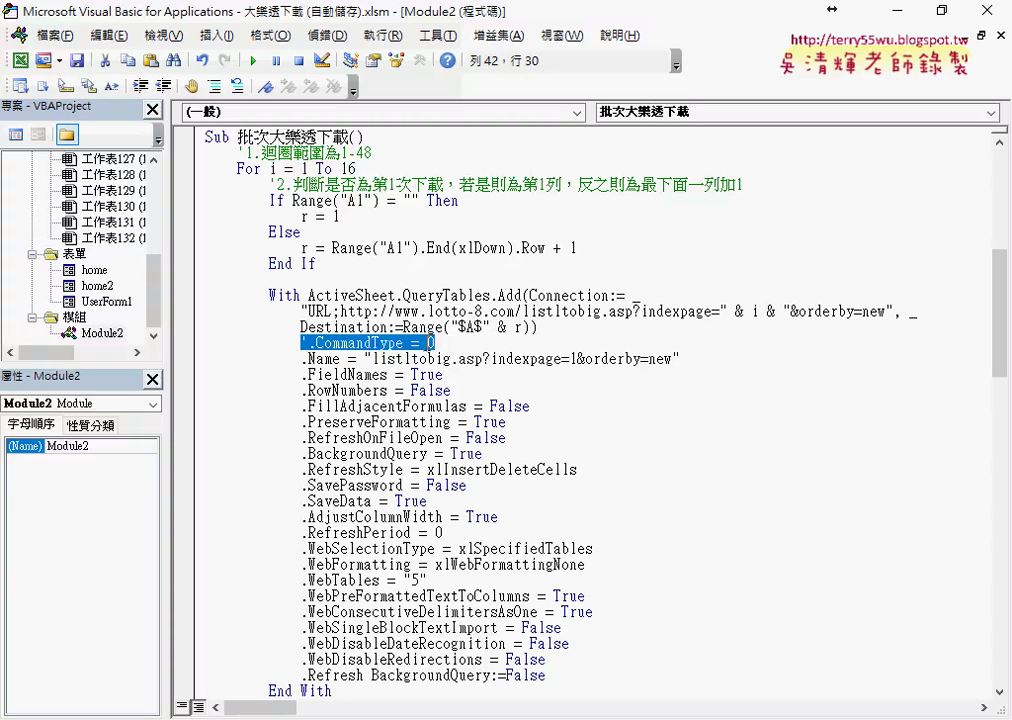
double_click(298, 342)
left_click(309, 358)
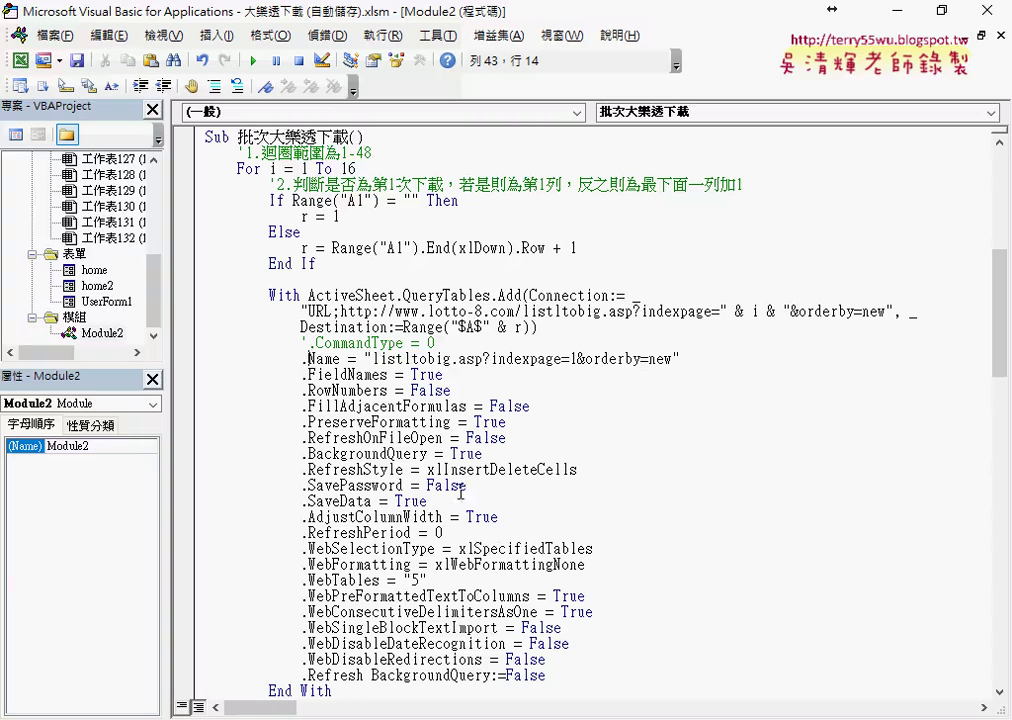
mouse_move(583, 675)
left_mouse_down()
mouse_move(283, 397)
mouse_move(205, 343)
left_mouse_up()
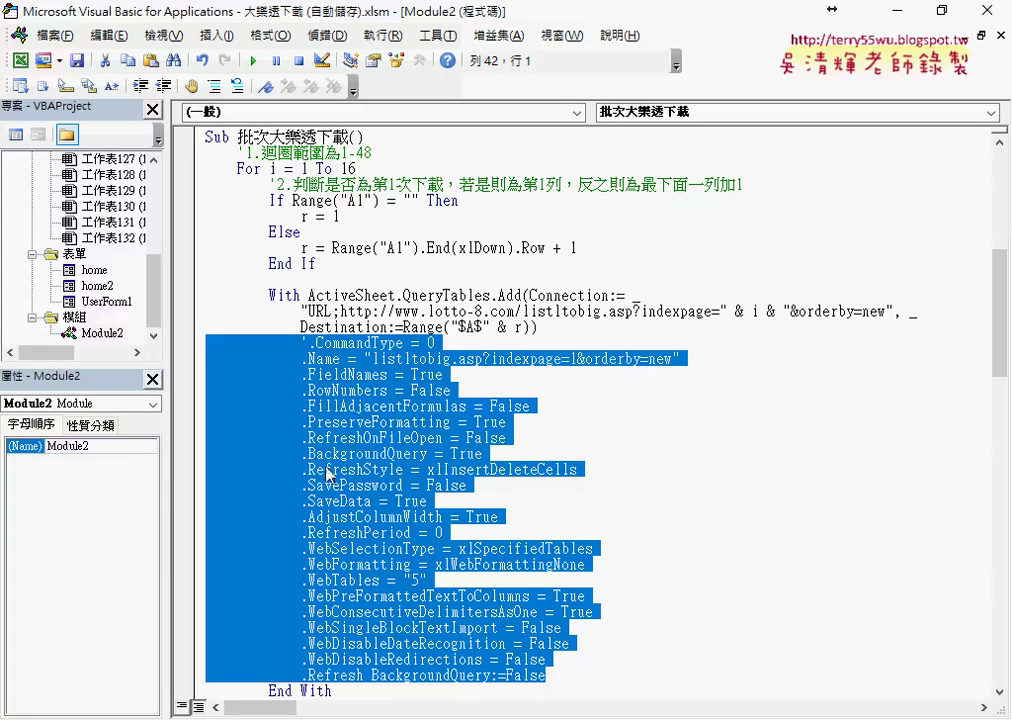
left_click(540, 548)
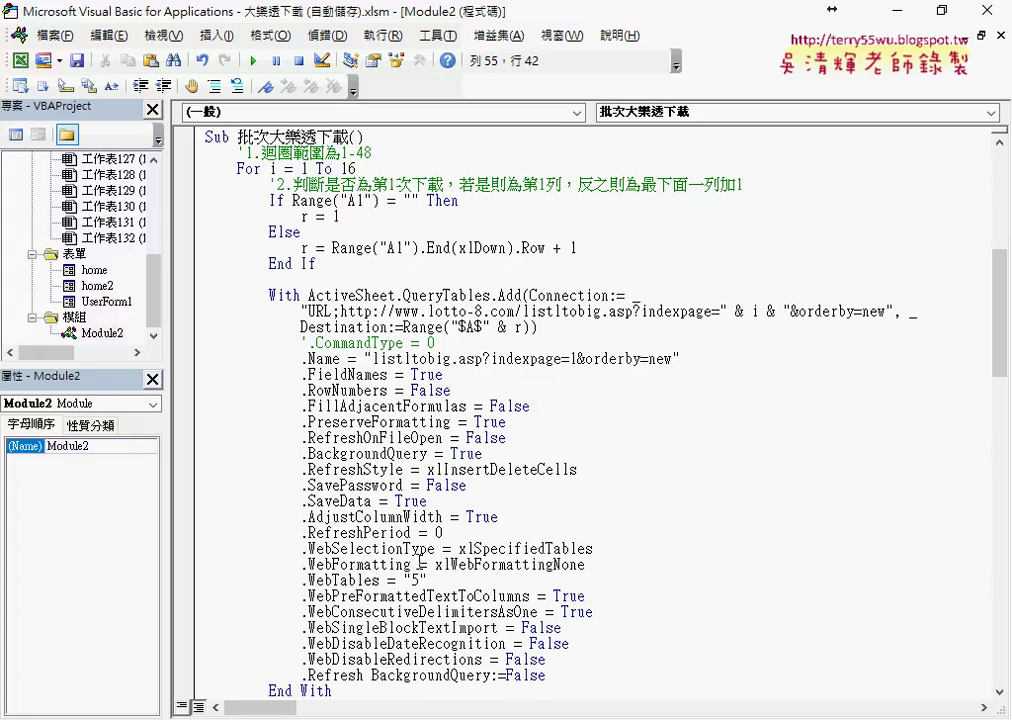
left_click_drag(301, 564, 411, 564)
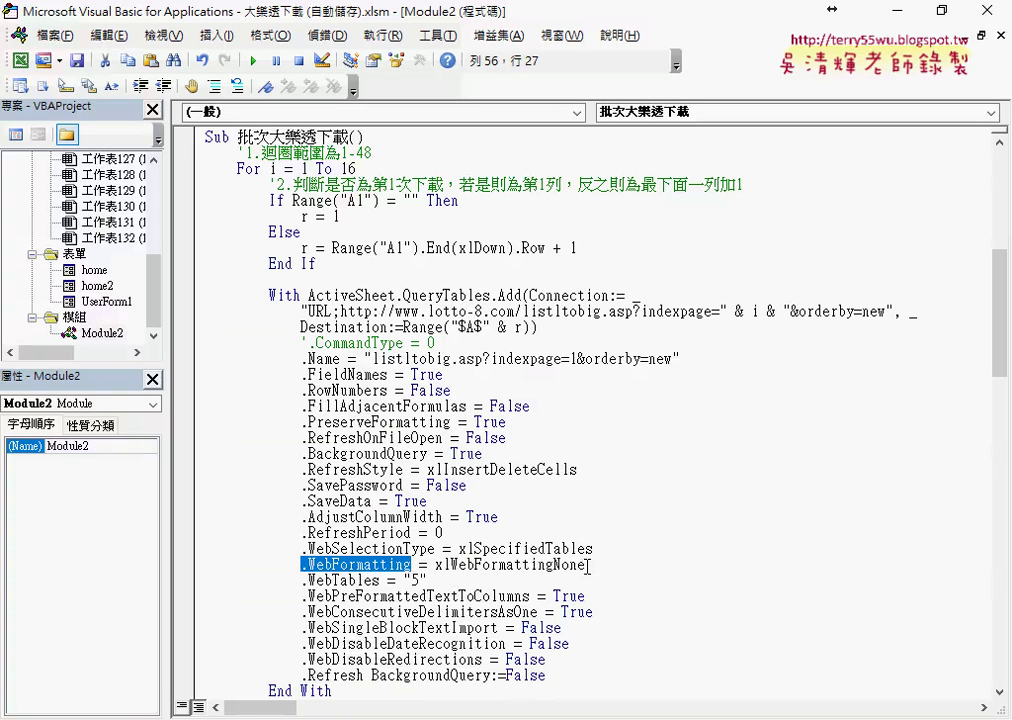
left_click_drag(585, 565, 554, 566)
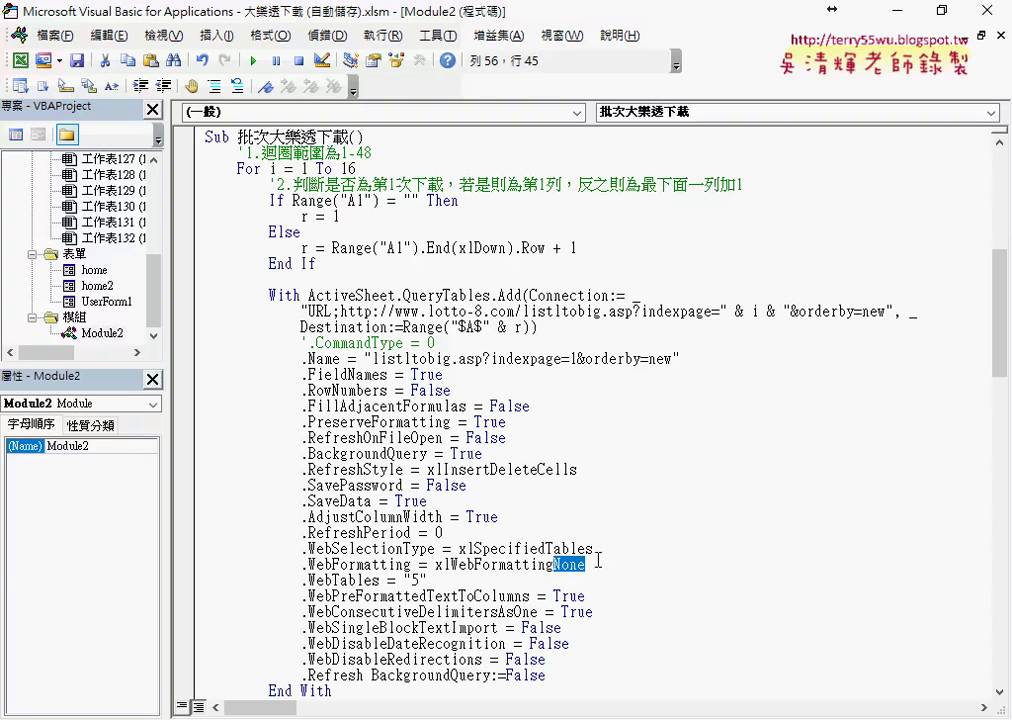
left_click_drag(590, 566, 305, 577)
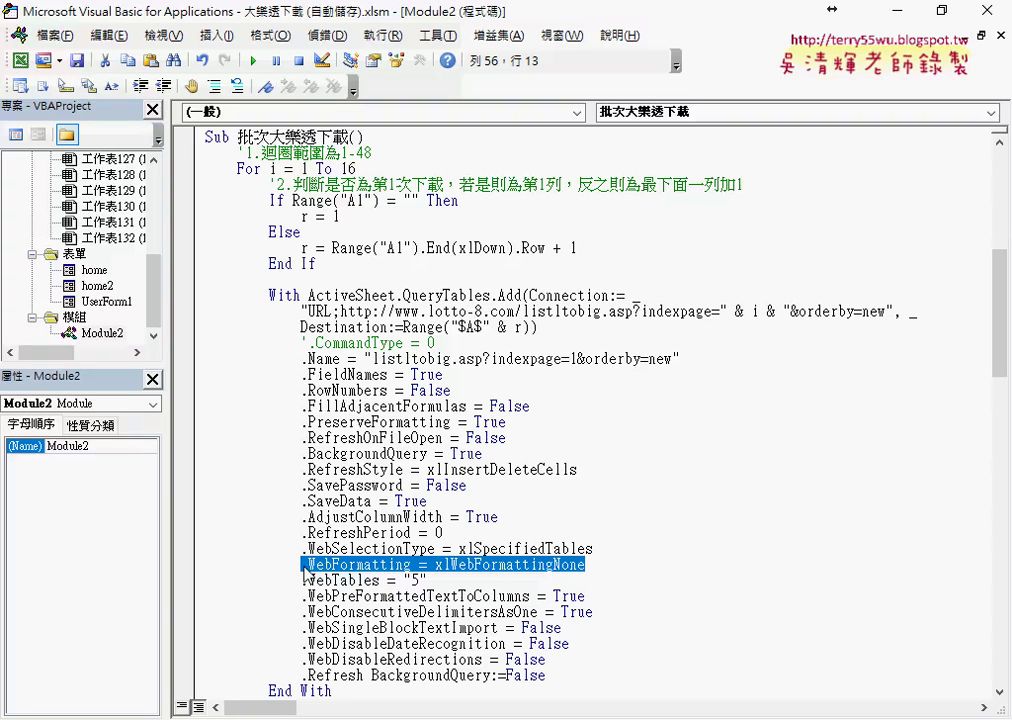
- Comment out the QueryTable property lines from CommandType to WebSelectionType
left_click(601, 549)
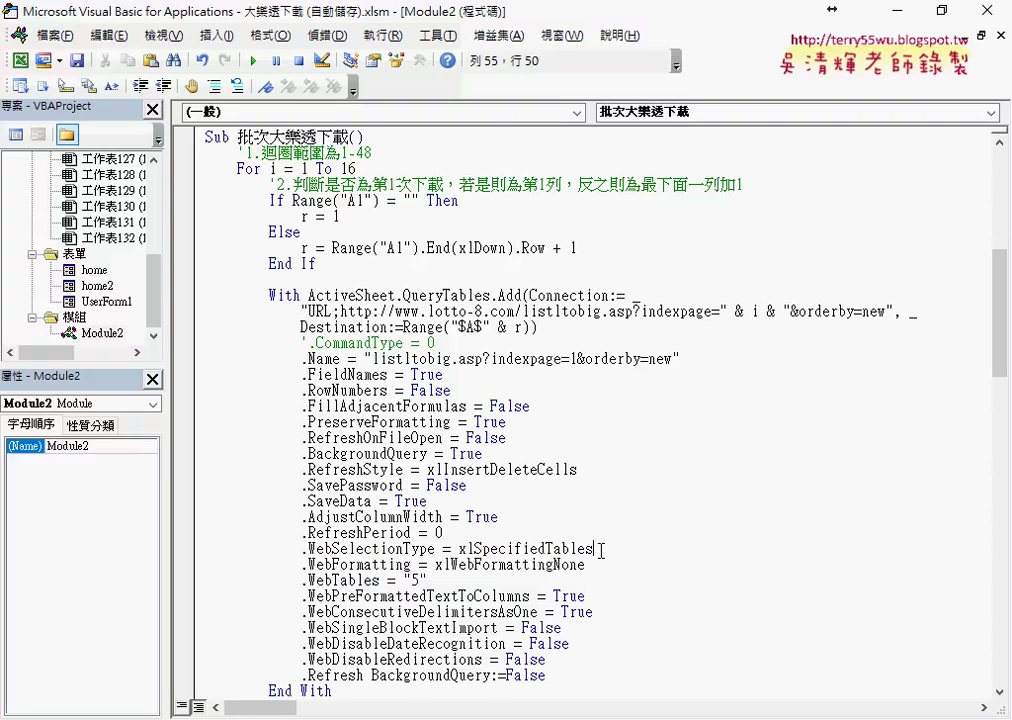
left_click_drag(601, 549, 187, 345)
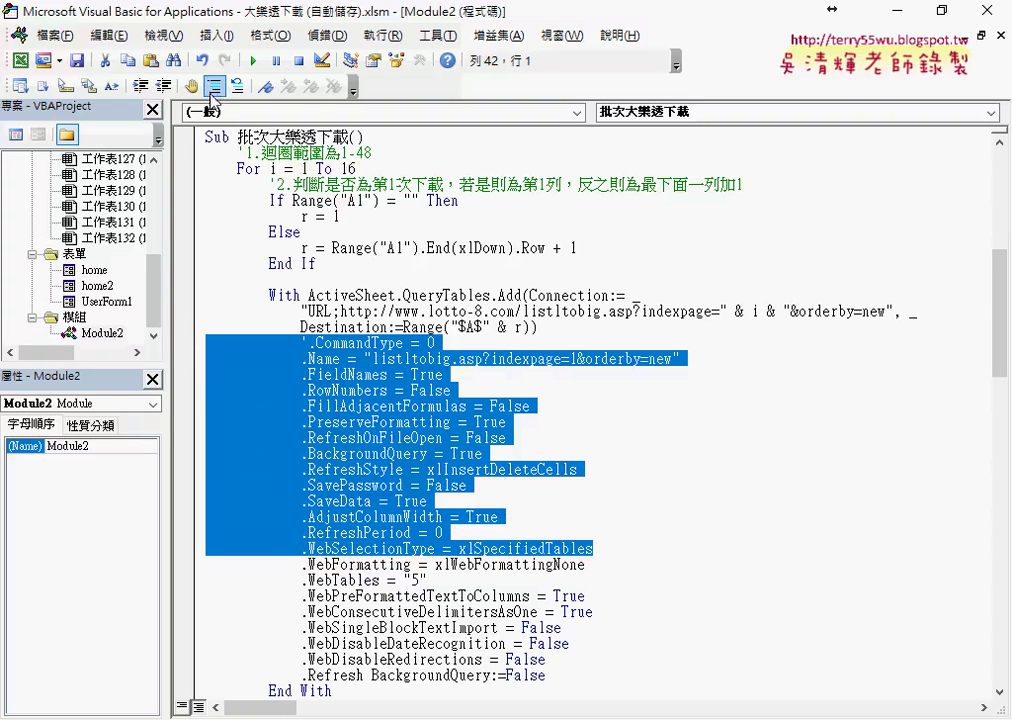
left_click(214, 88)
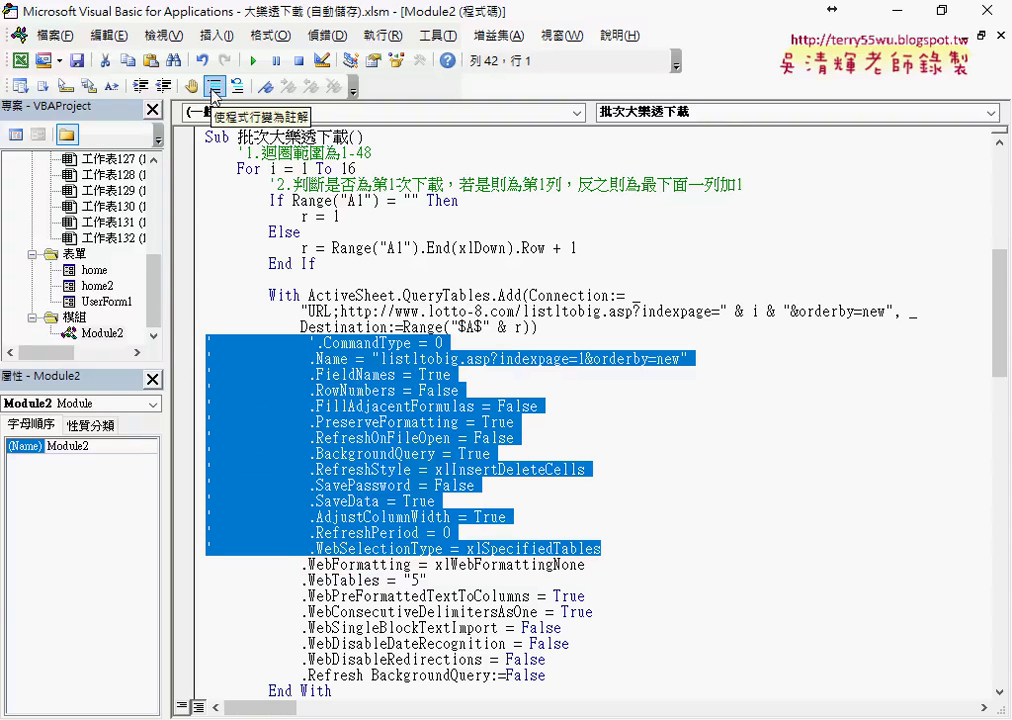
- Comment out the five lines from WebPreFormattedTextToColumns to WebDisableRedirections
scroll(340, 390, "down", 1)
left_click_drag(205, 611, 200, 549)
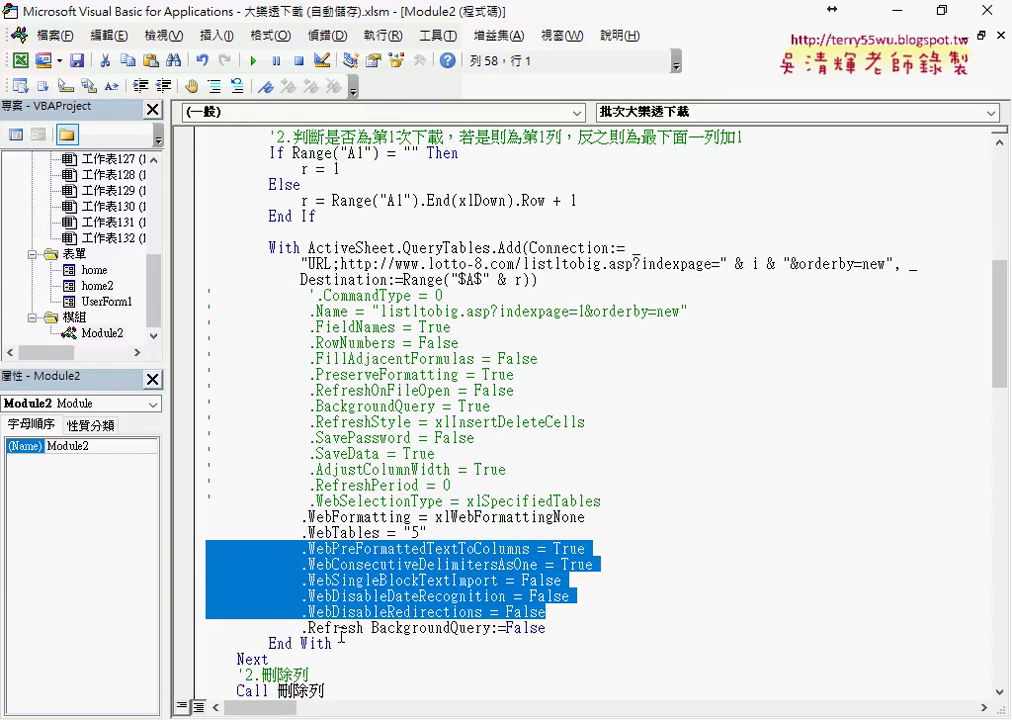
left_click(214, 89)
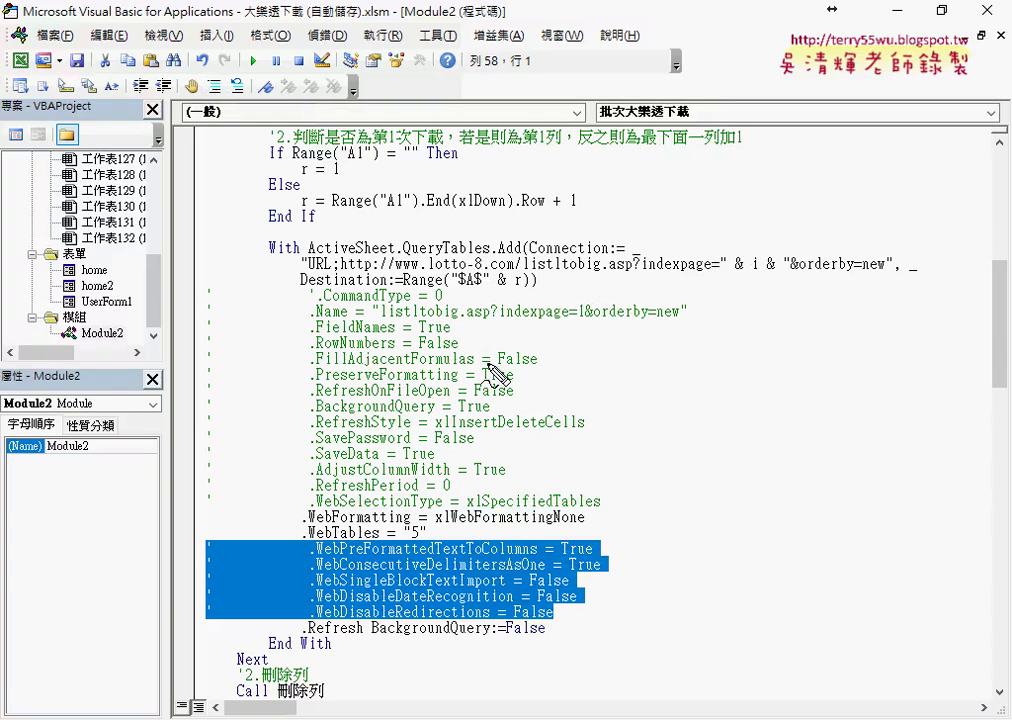
left_click_drag(303, 523, 410, 523)
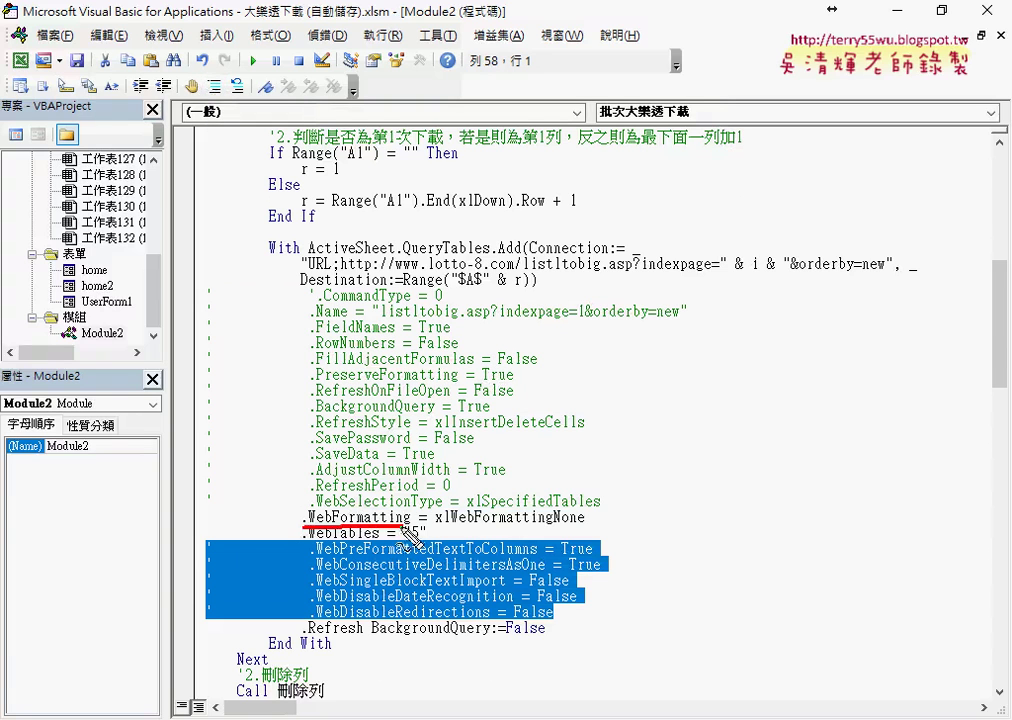
left_click_drag(304, 541, 405, 541)
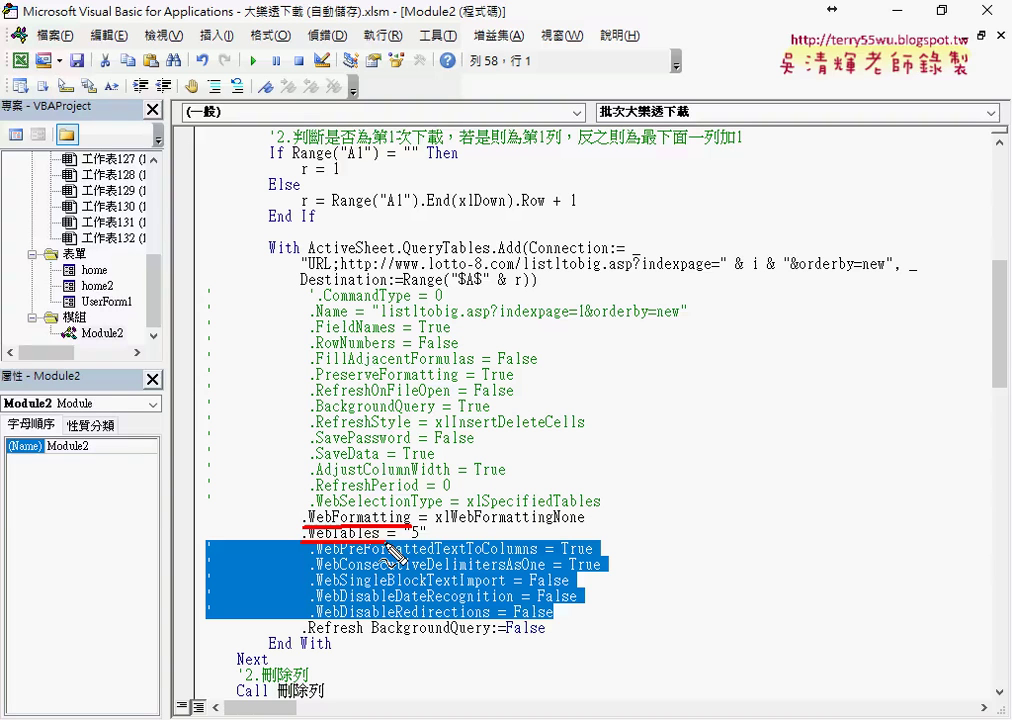
left_click_drag(400, 519, 398, 540)
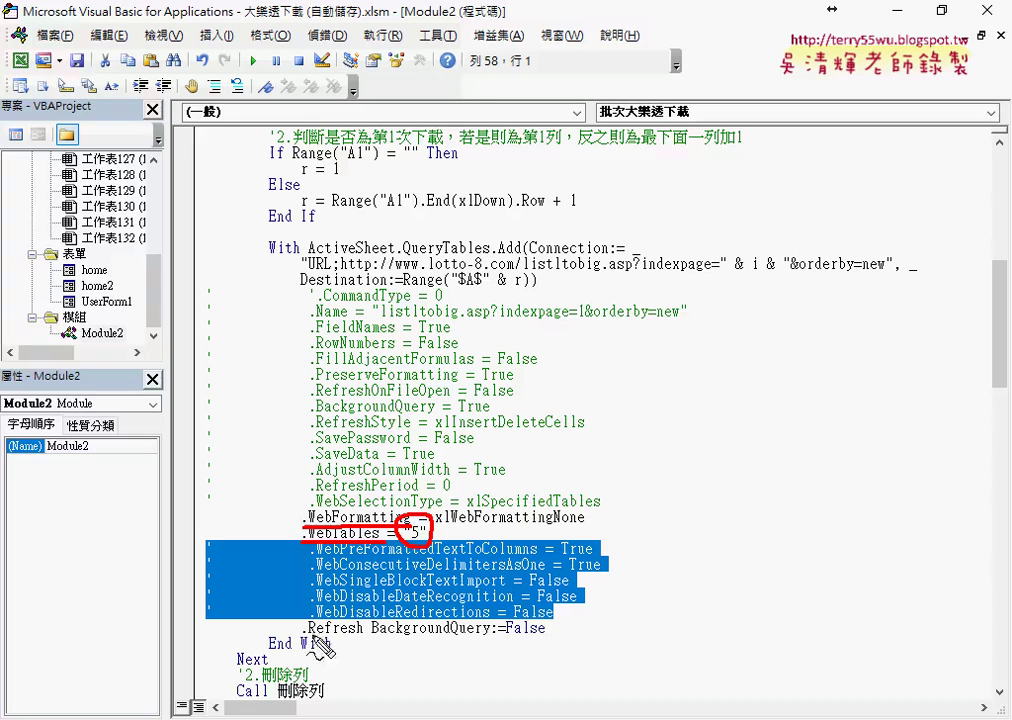
left_click_drag(303, 634, 337, 632)
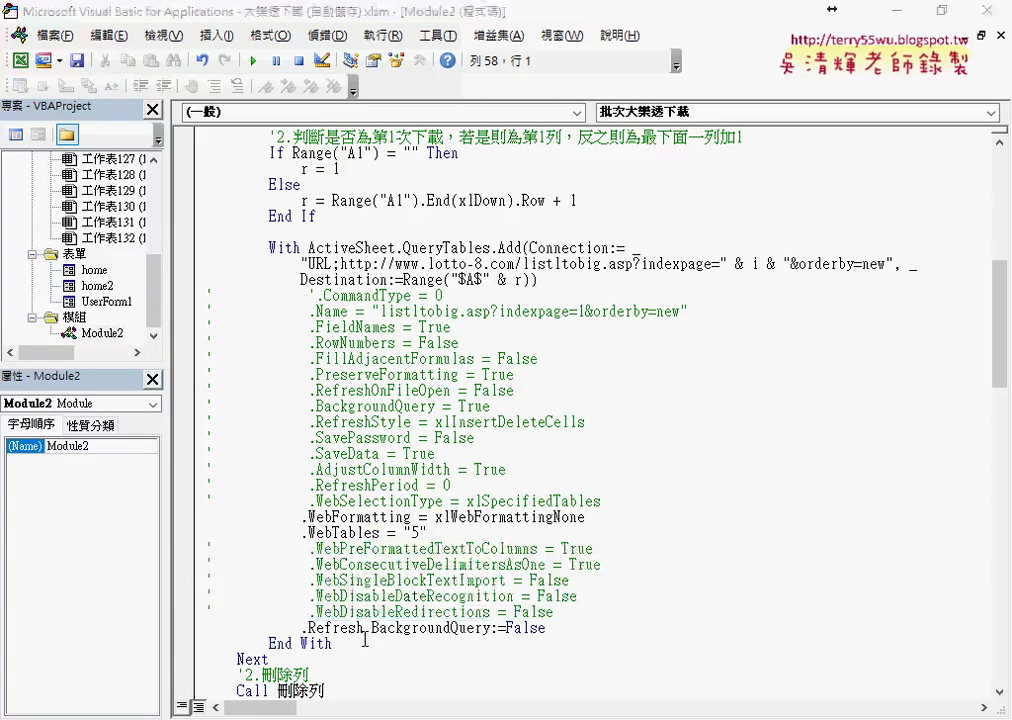
- Delete the commented-out lines from CommandType to WebSelectionType
left_click(617, 498)
mouse_move(617, 498)
left_mouse_down()
mouse_move(200, 402)
mouse_move(195, 301)
left_mouse_up()
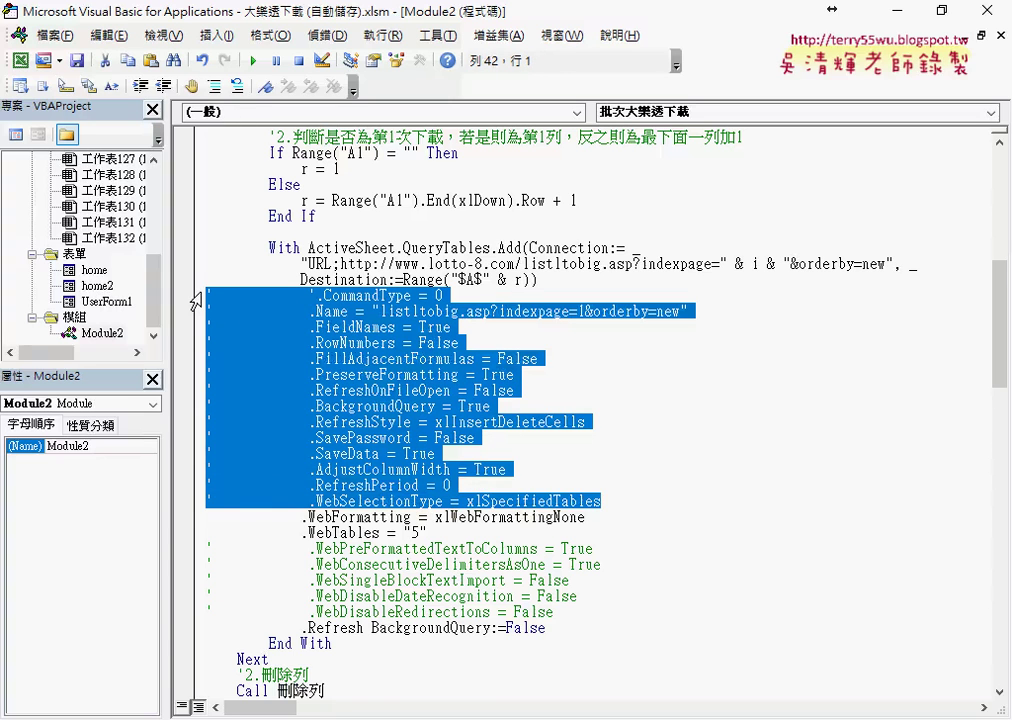
key("Delete")
key("Delete")
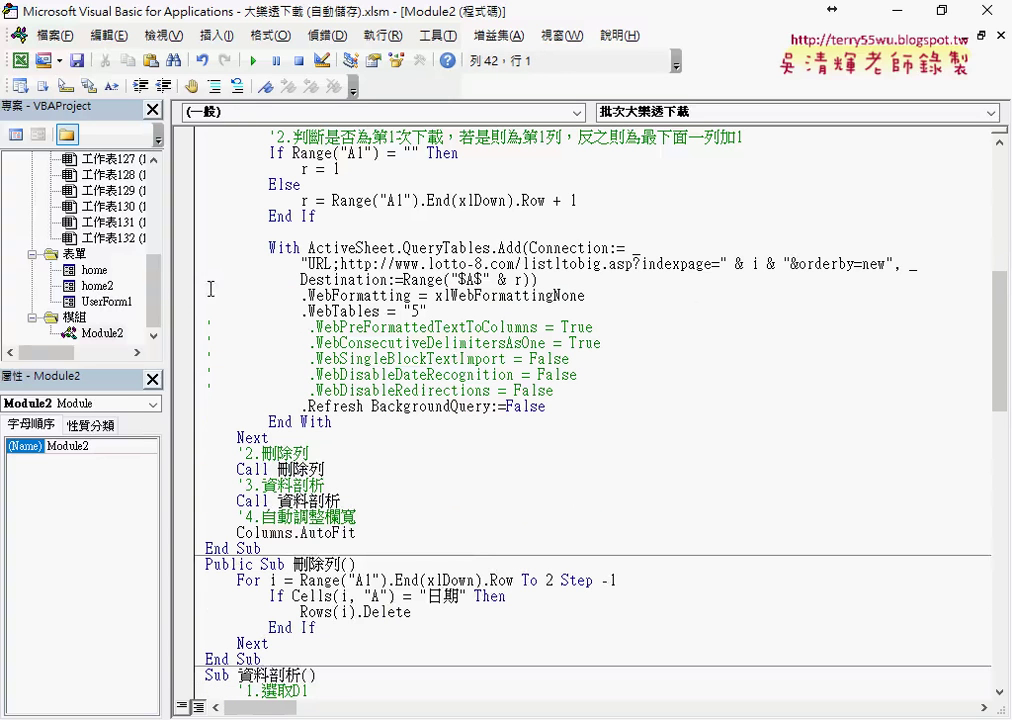
- Delete the five commented WebPreFormattedTextToColumns–WebDisableRedirections lines and the leftover blank line
left_click_drag(553, 390, 187, 322)
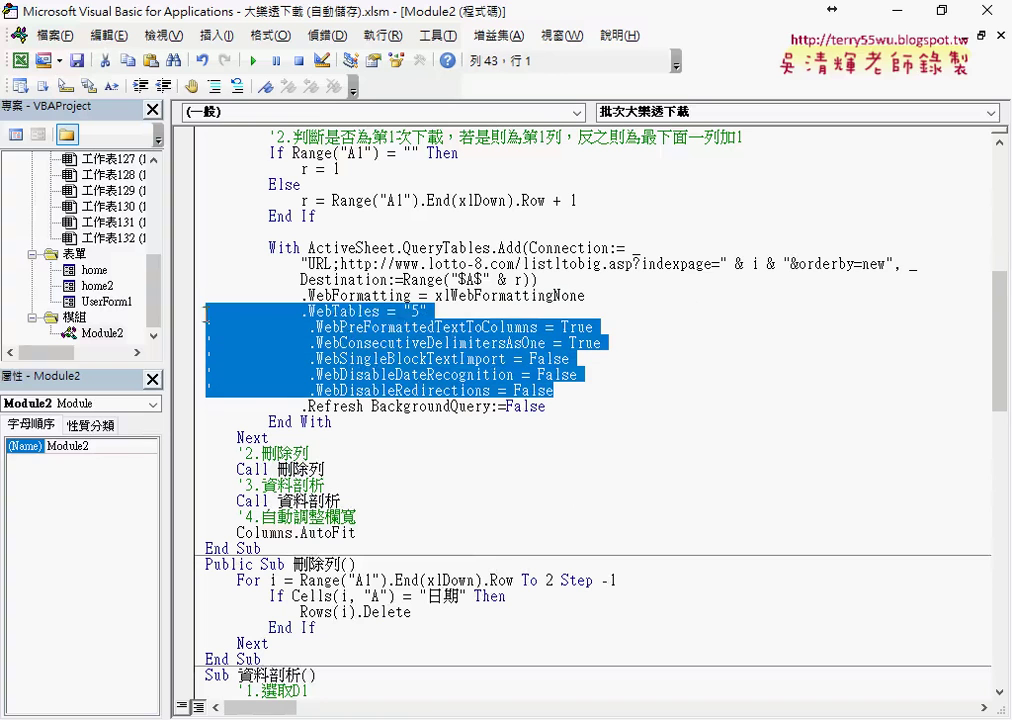
key("Delete")
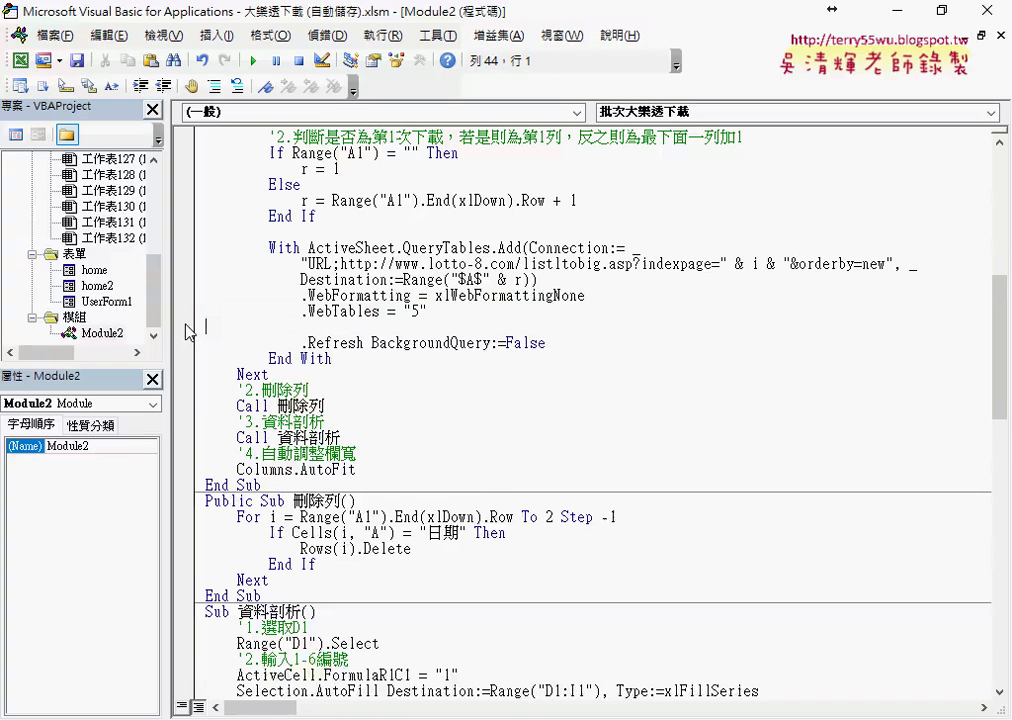
key("Delete")
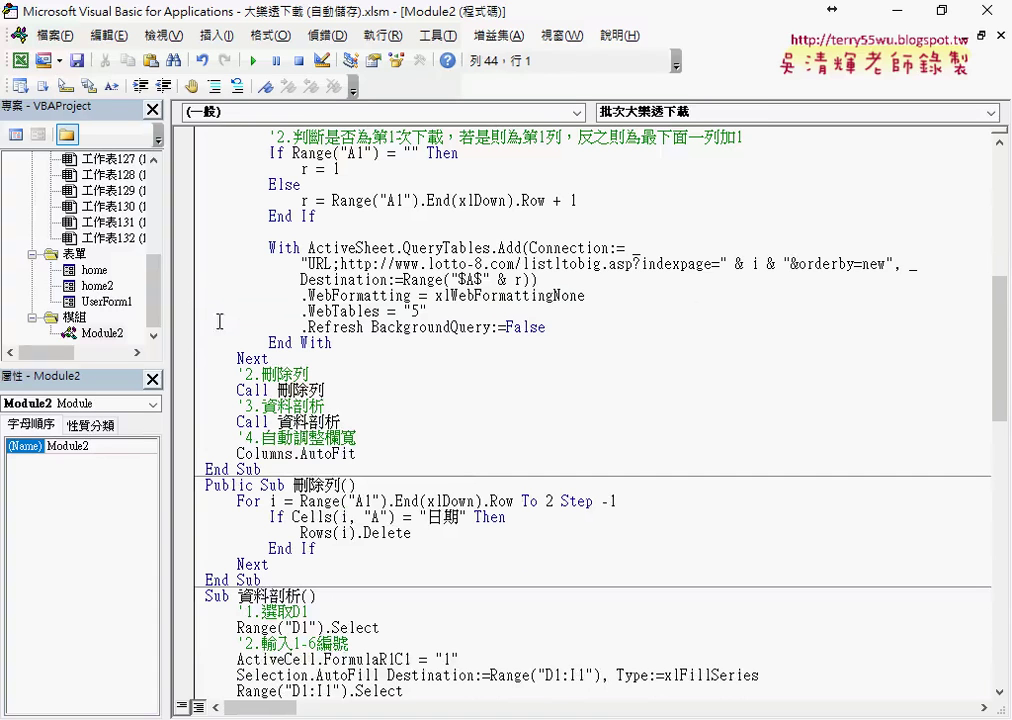
mouse_move(333, 342)
left_mouse_down()
mouse_move(207, 280)
mouse_move(188, 258)
left_mouse_up()
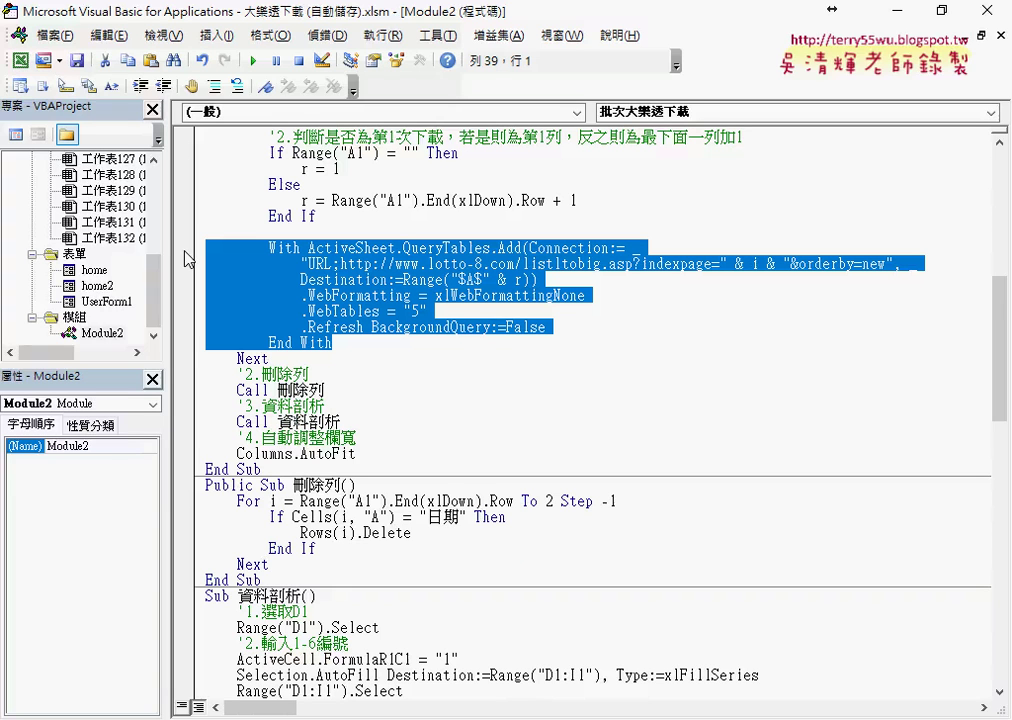
left_click(302, 280)
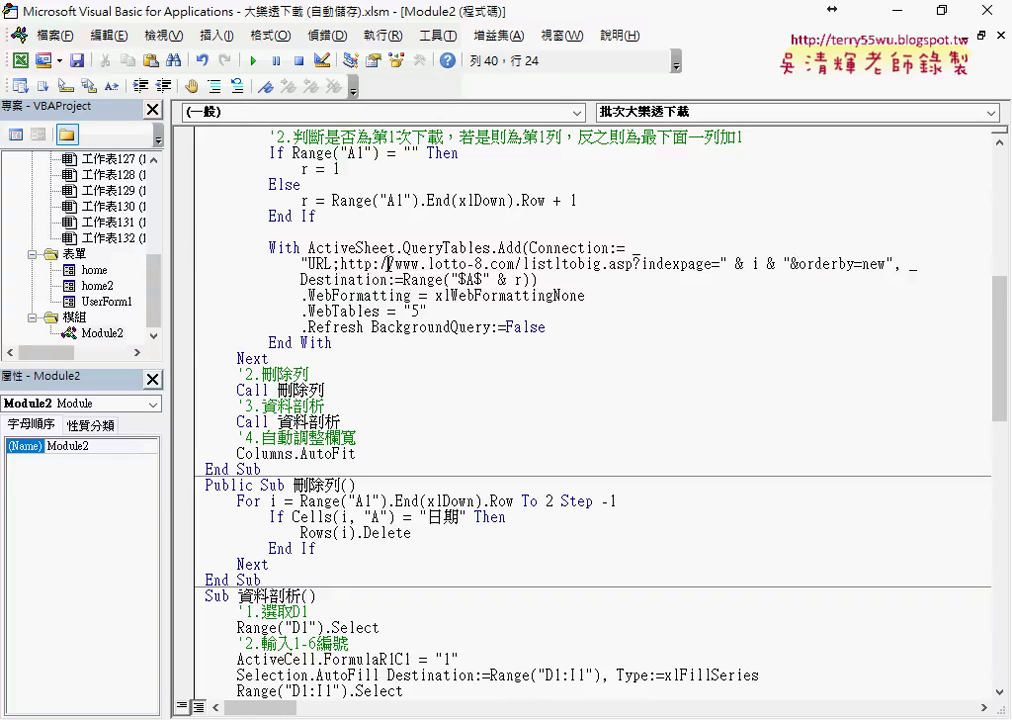
left_click_drag(302, 280, 396, 280)
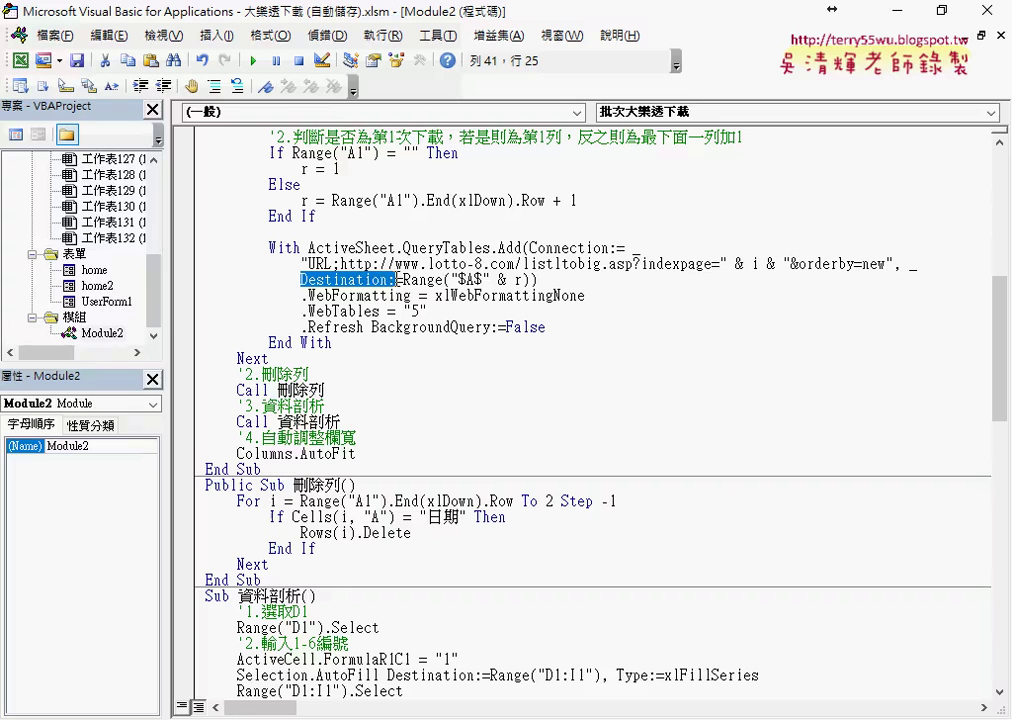
left_click_drag(523, 280, 491, 280)
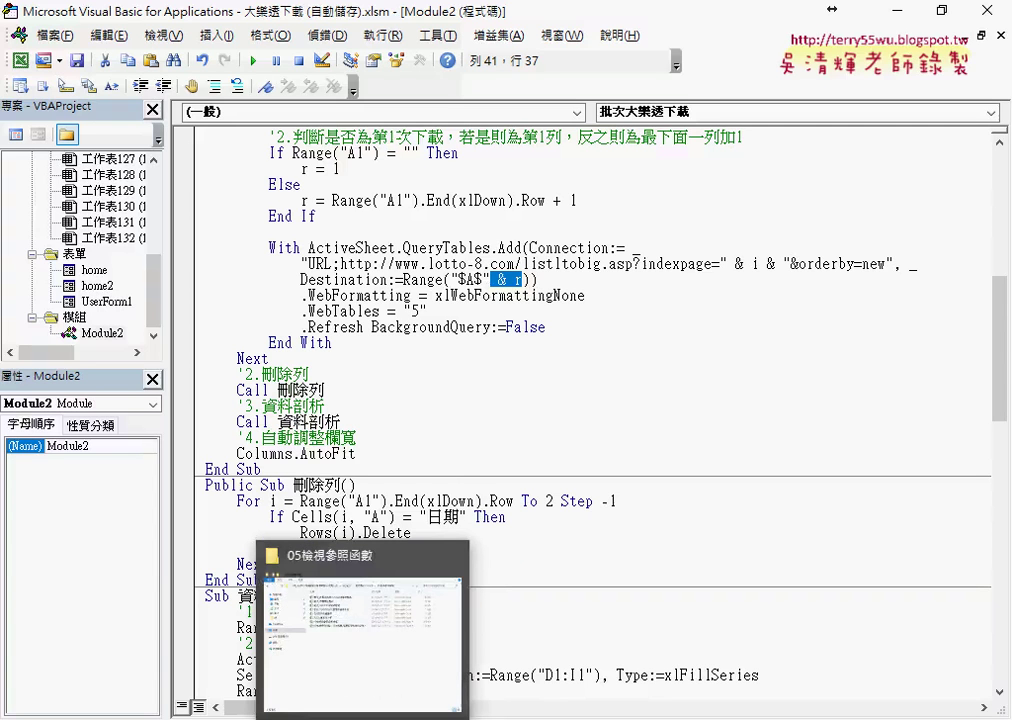
left_click(362, 640)
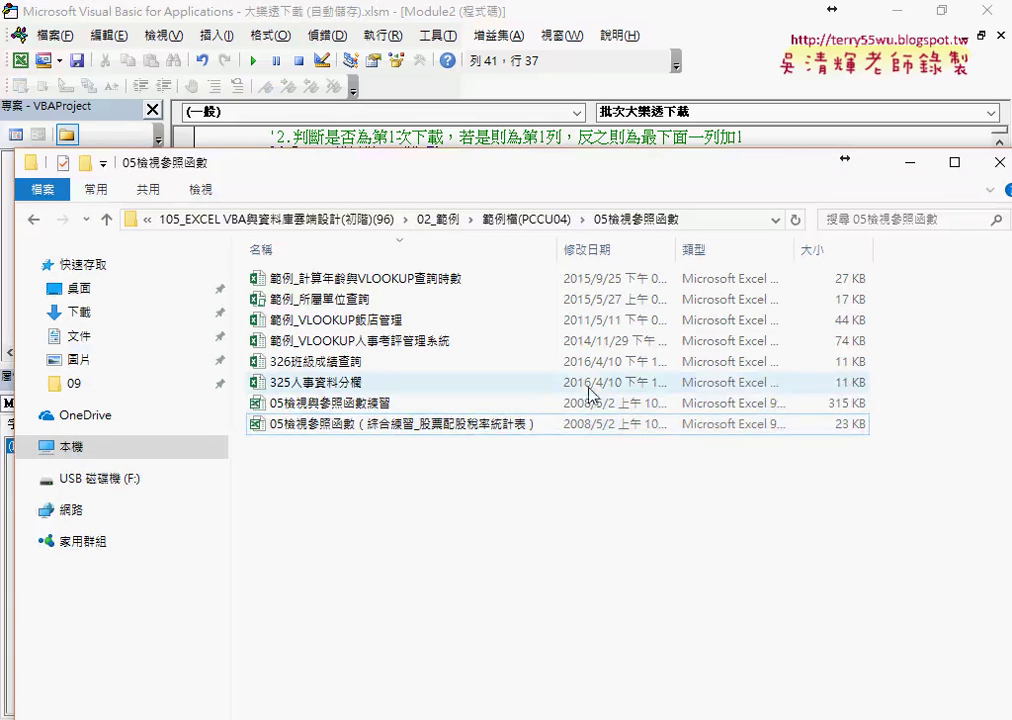
left_click_drag(484, 200, 560, 150)
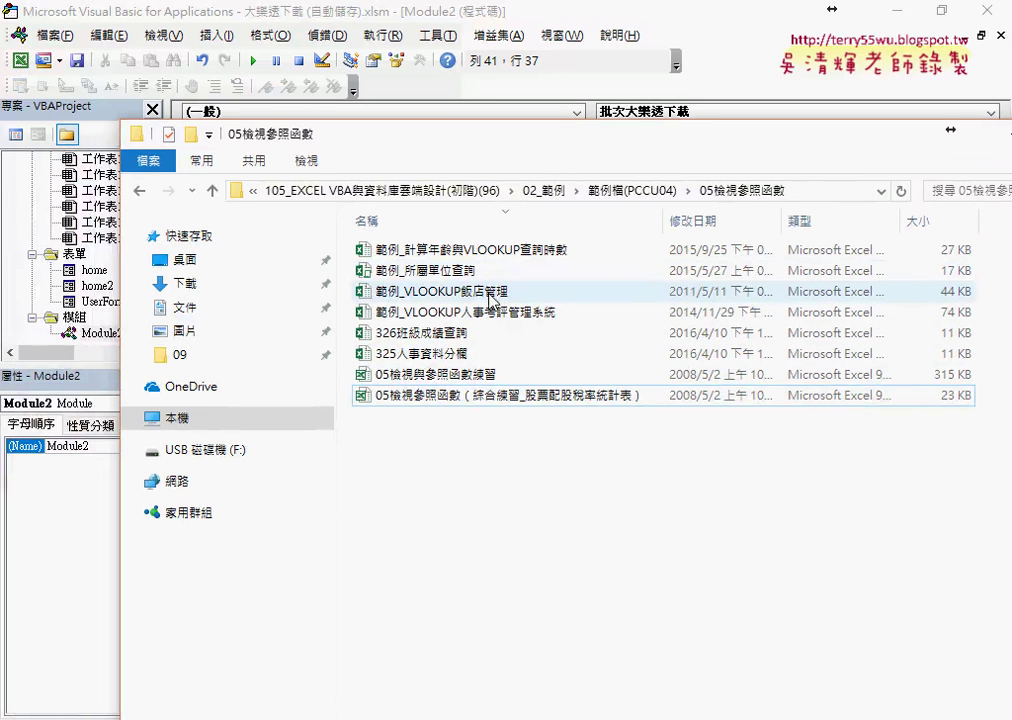
left_click(680, 190)
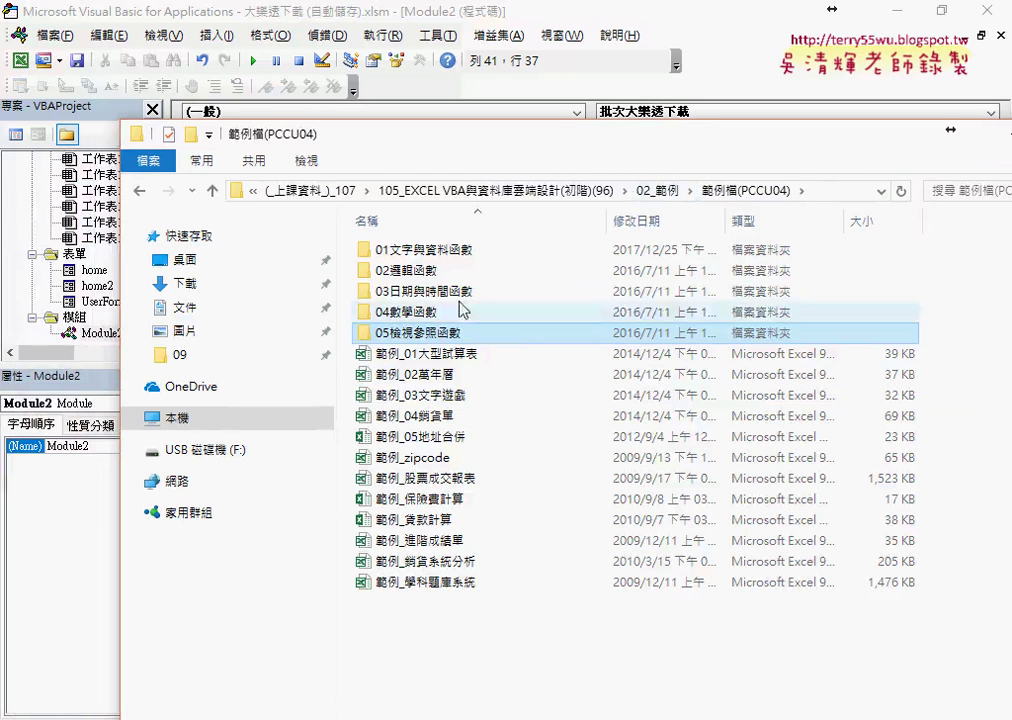
double_click(430, 335)
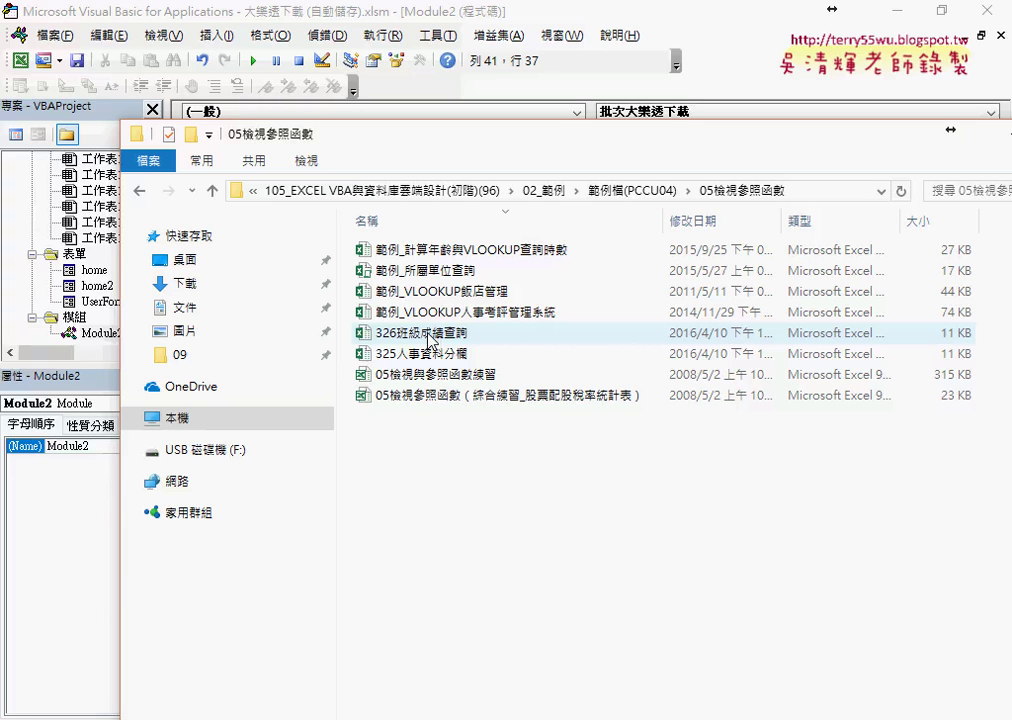
left_click(479, 380)
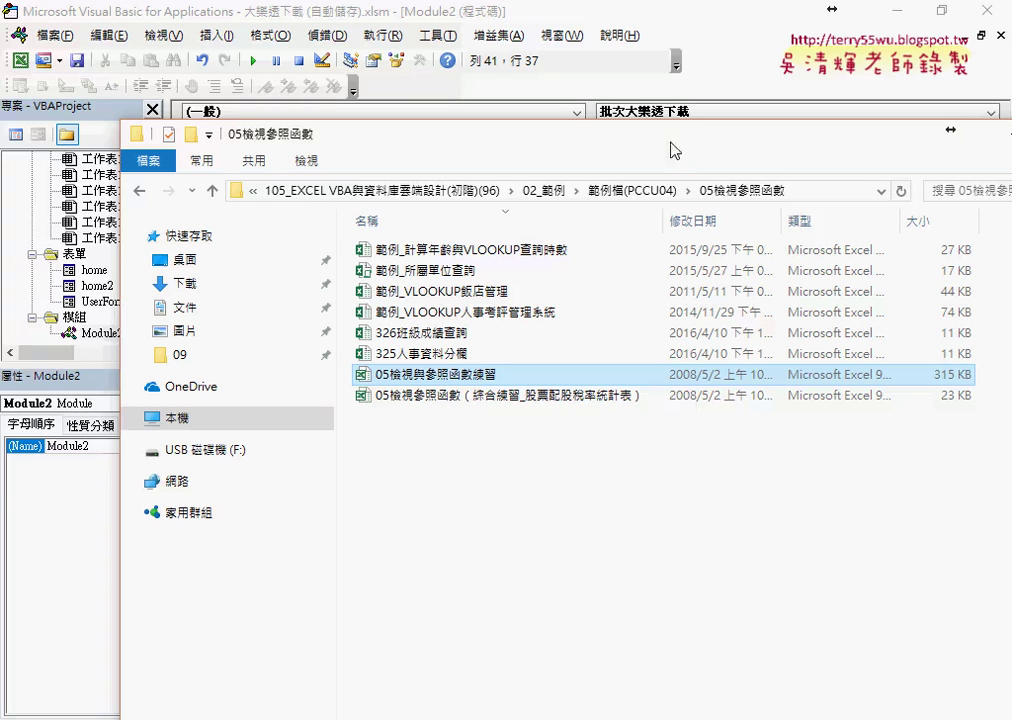
left_click_drag(868, 143, 806, 139)
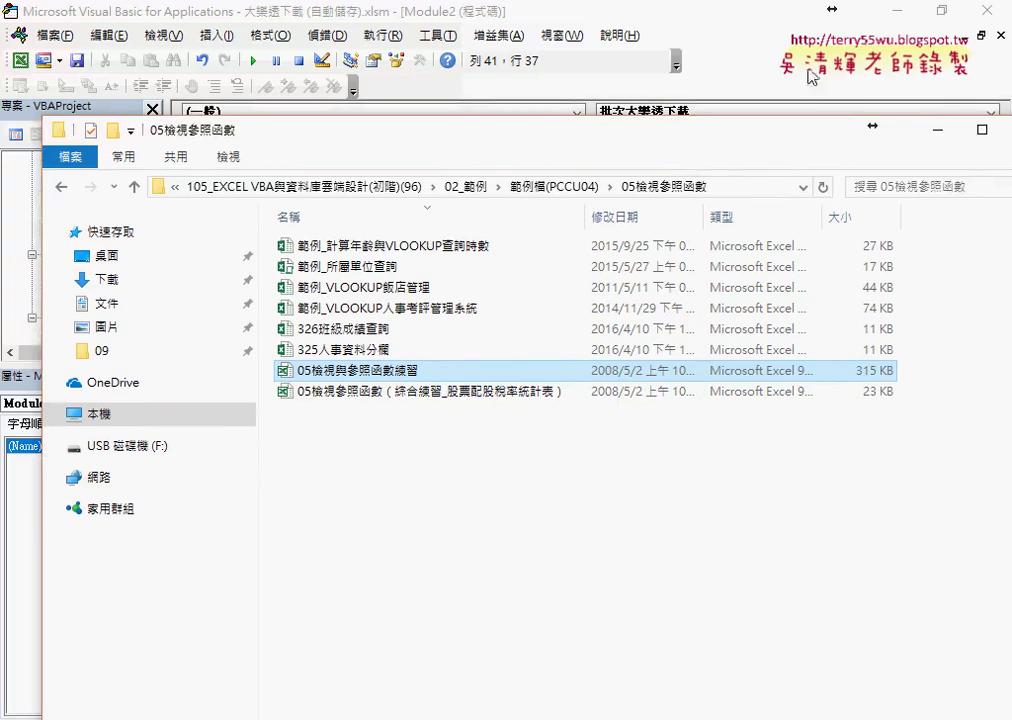
left_click(640, 57)
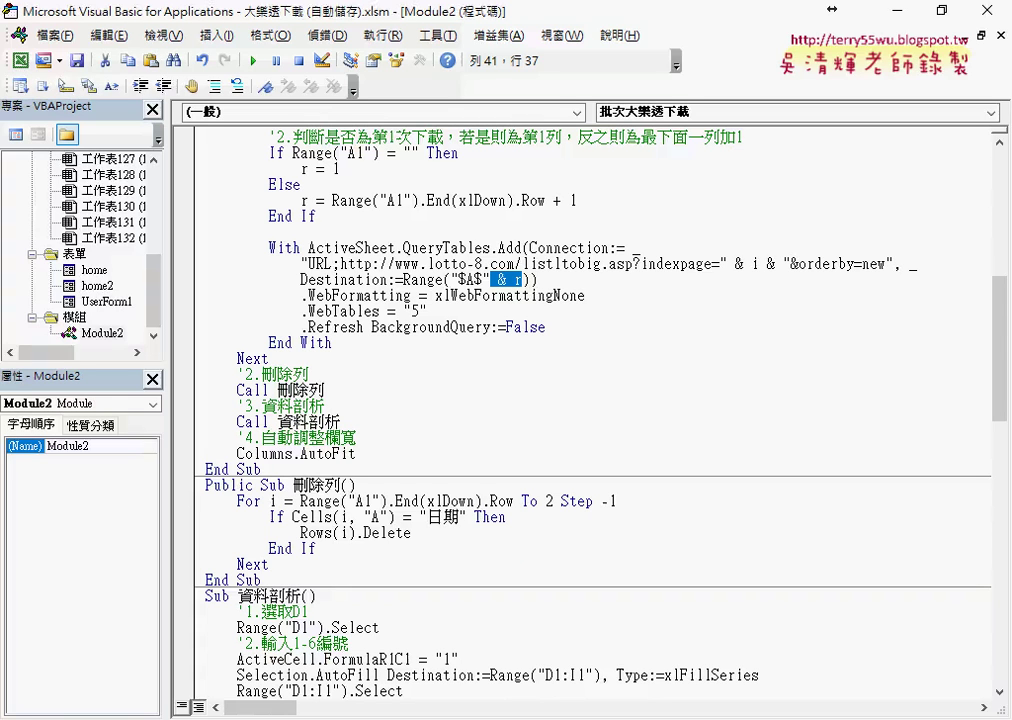